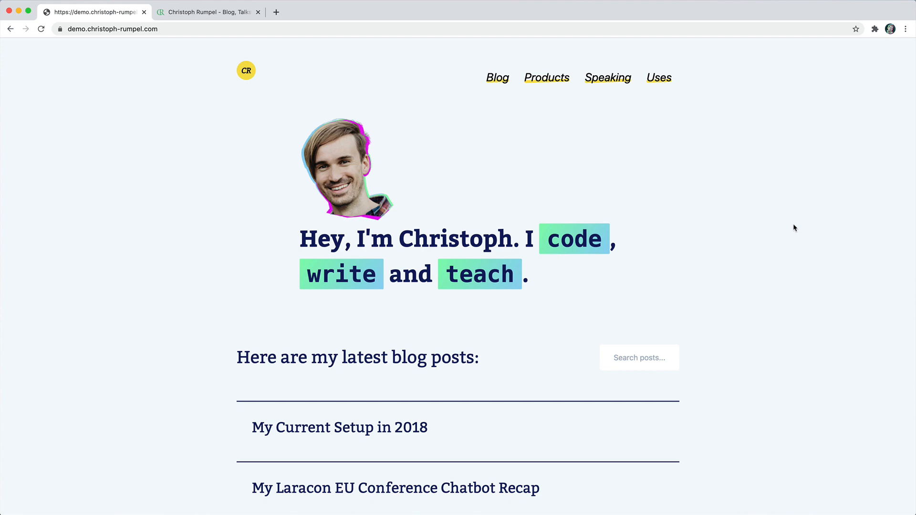
- Review the demo site's home page, from the intro heading down through the list of latest blog posts
key("ctrl+Tab")
key("ctrl+Tab")
scroll(501, 411, "down", 2)
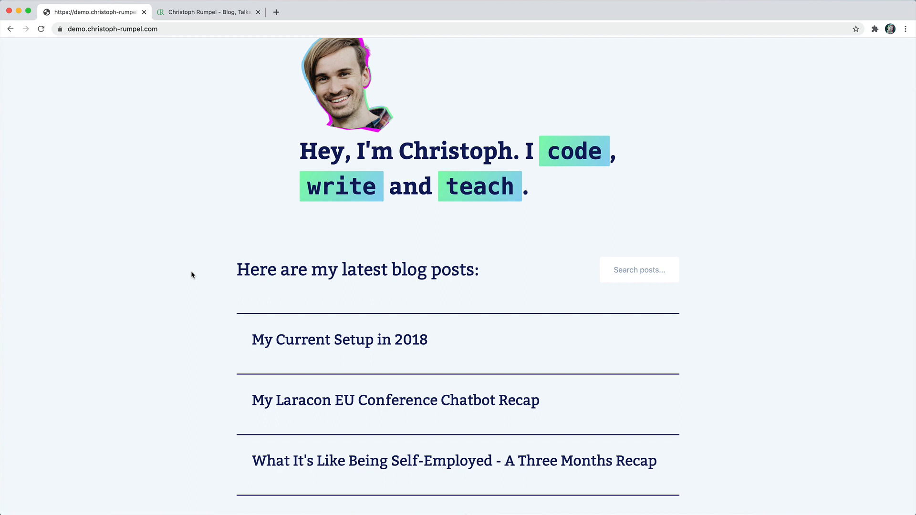
scroll(144, 279, "up", 2)
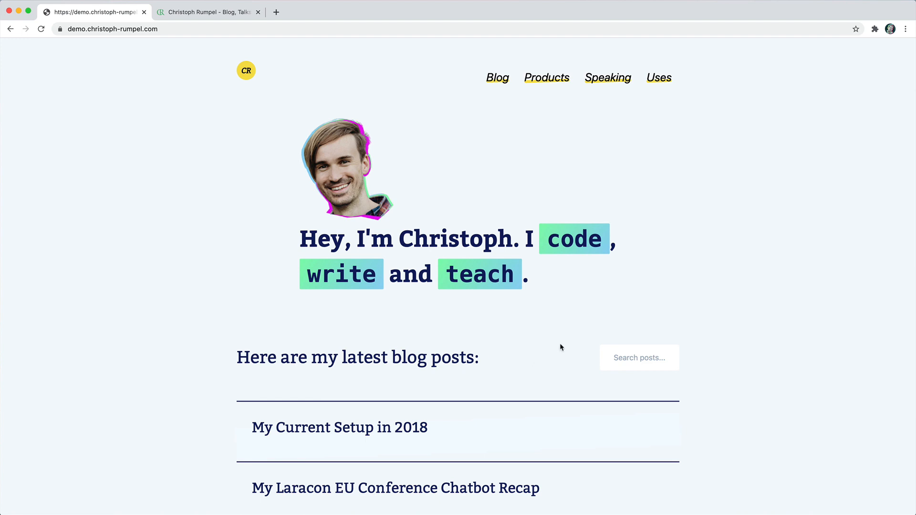
scroll(317, 307, "down", 3)
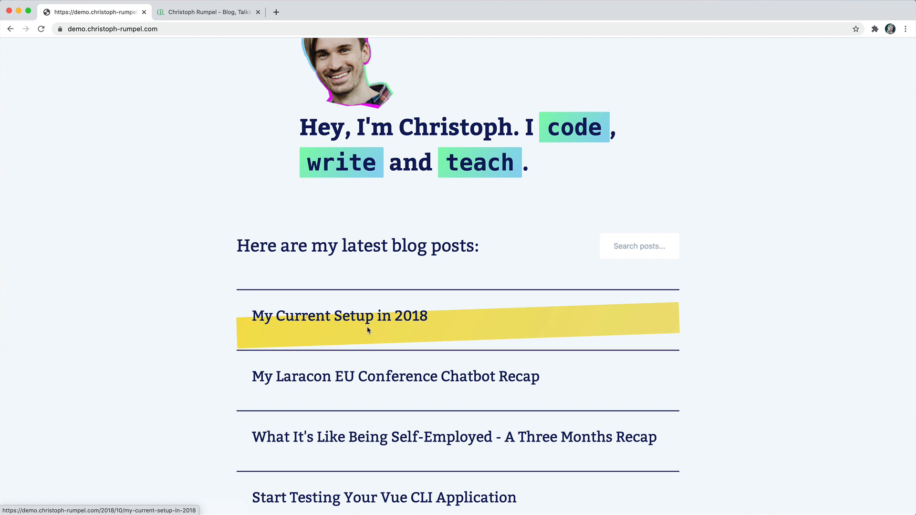
scroll(192, 327, "up", 3)
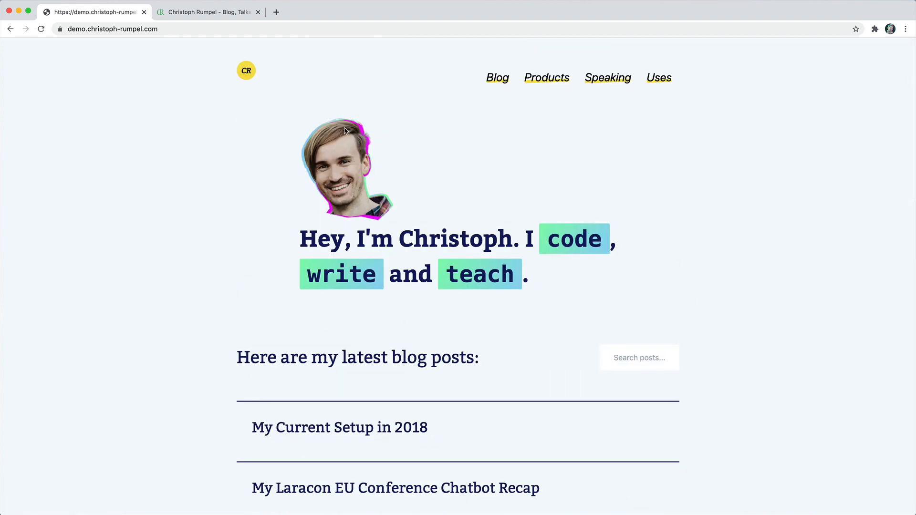
left_click_drag(490, 362, 283, 358)
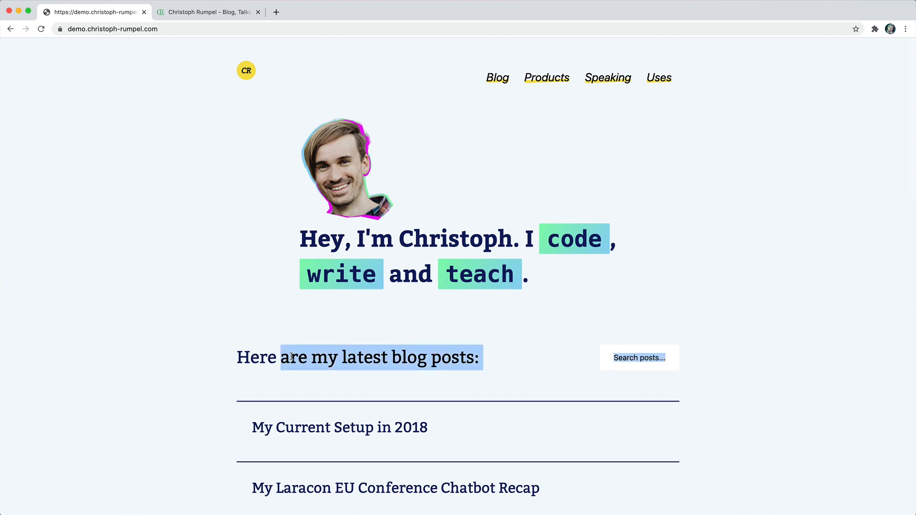
left_click(330, 357)
scroll(487, 360, "down", 1)
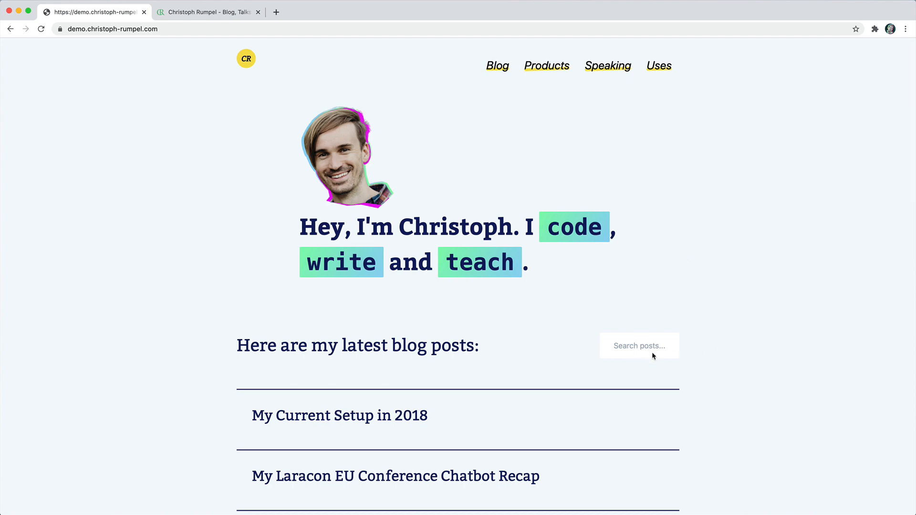
scroll(671, 350, "down", 10)
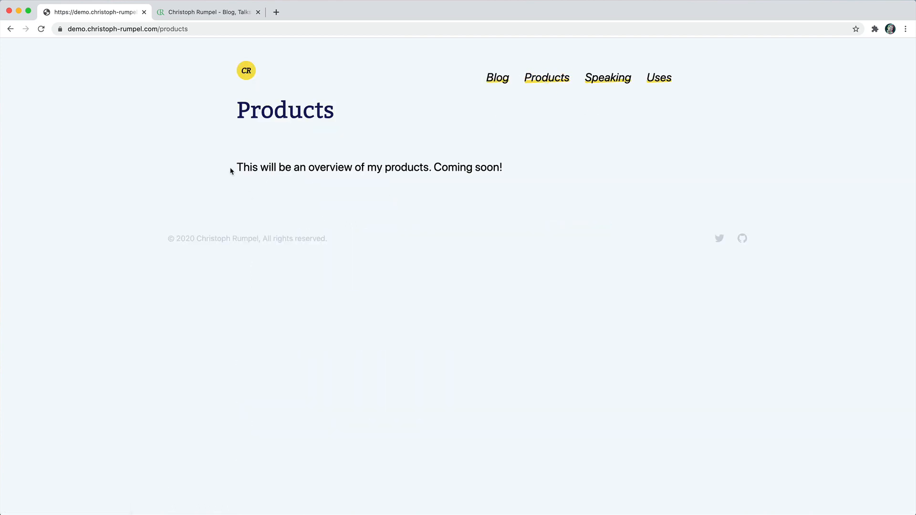
- Examine the demo site's Products page text and the Speaking page with its topics and past talks
left_click_drag(231, 172, 577, 161)
left_click(578, 164)
left_click(615, 80)
scroll(635, 320, "down", 5)
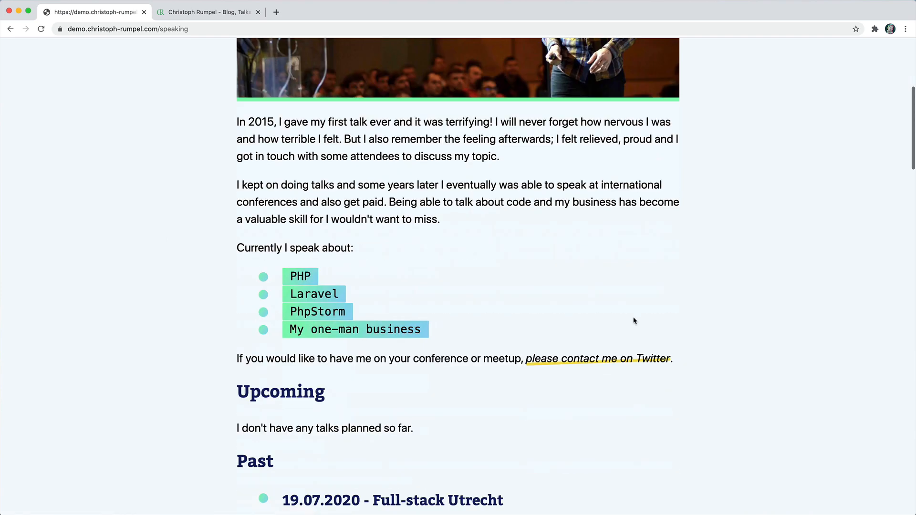
scroll(635, 321, "down", 20)
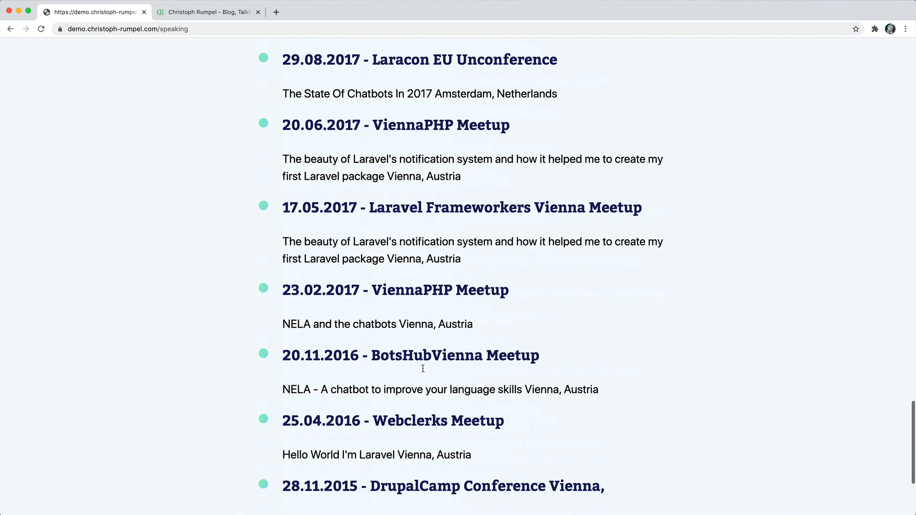
scroll(423, 368, "down", 4)
scroll(471, 355, "up", 20)
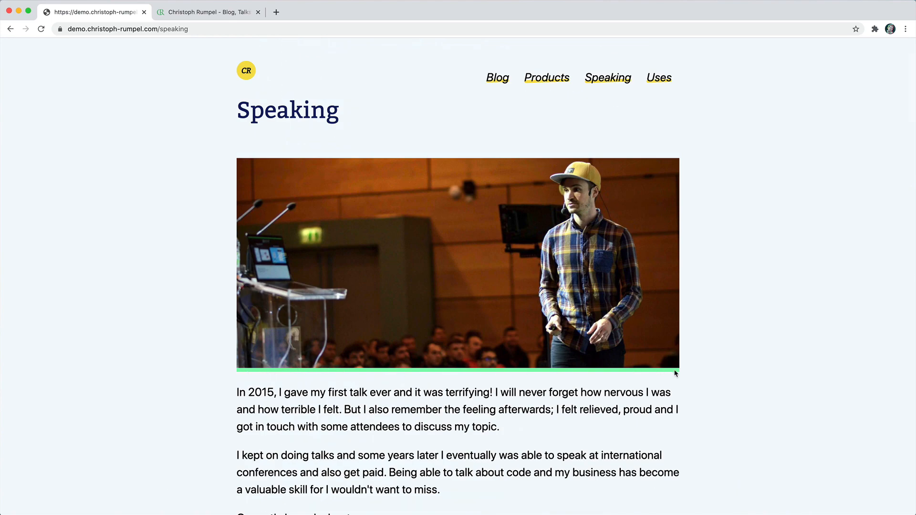
scroll(626, 356, "down", 3)
scroll(626, 355, "down", 3)
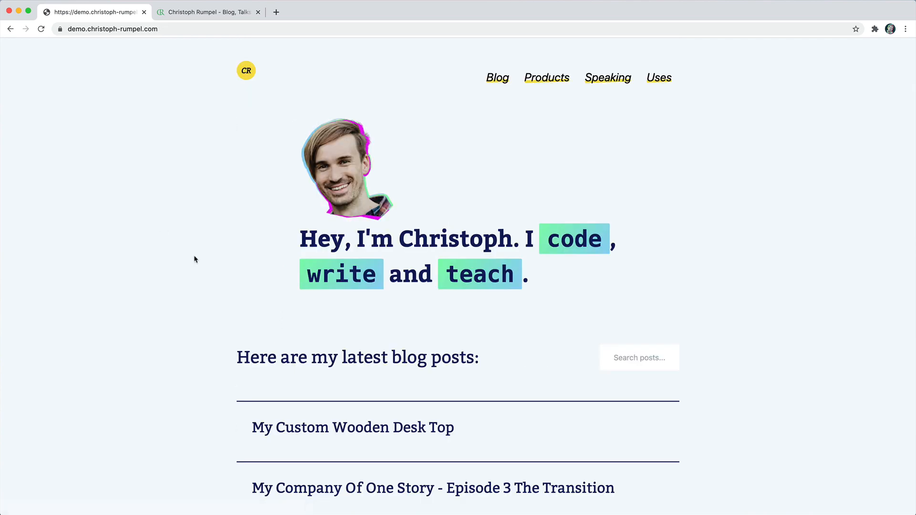
- Compare the demo home page in the browser with its mockup in Sketch, ending in Sketch
key("super+Tab")
key("super+Tab")
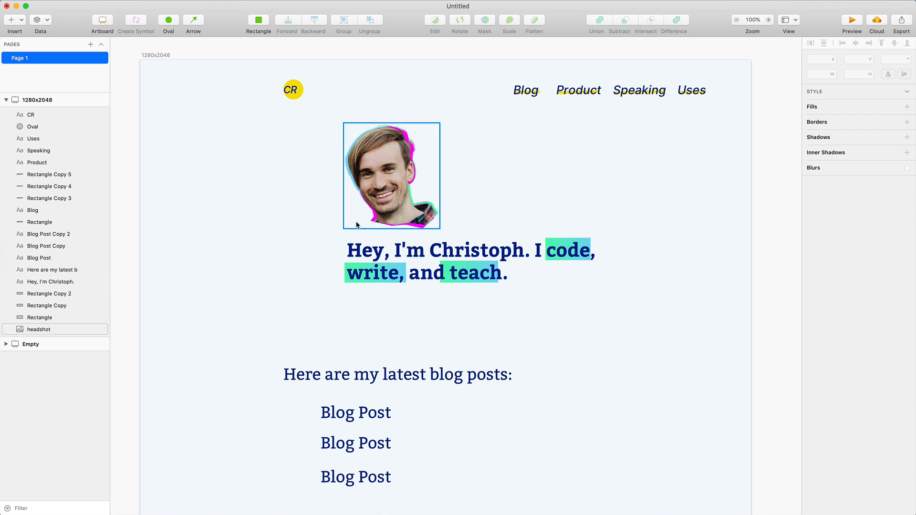
key("super+Tab")
key("super+Tab")
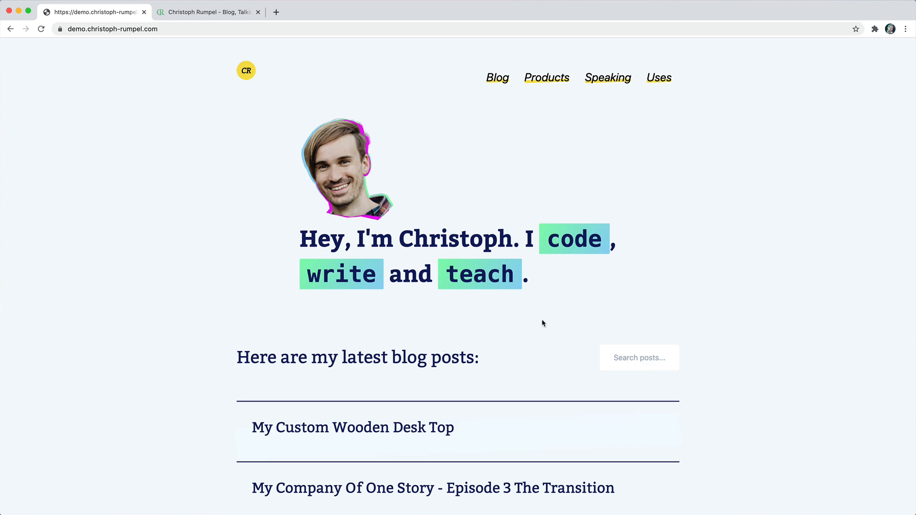
key("super+Tab")
key("super+Tab")
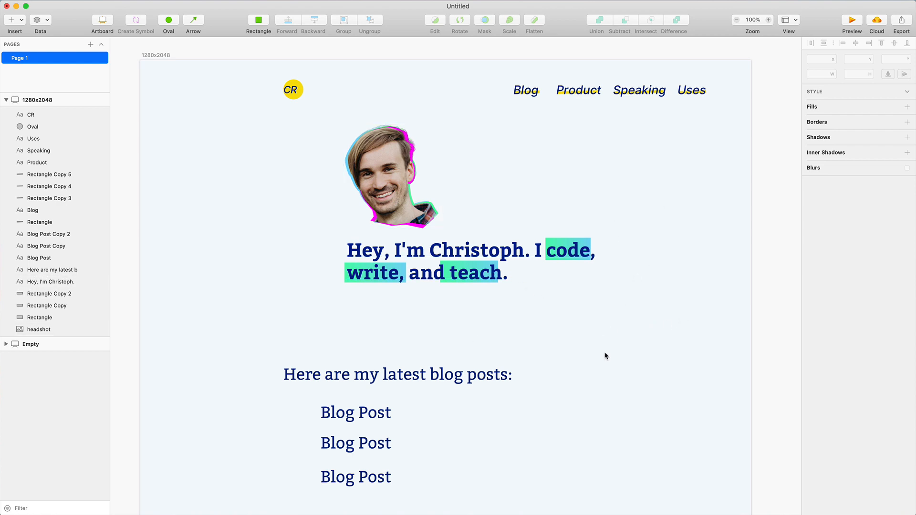
- Move the headshot toward the artboard's left side and place the intro heading beside it at about X 441, Y 232
left_click_drag(385, 195, 184, 219)
left_click_drag(234, 189, 298, 181)
left_click(416, 208)
left_click_drag(510, 247, 514, 180)
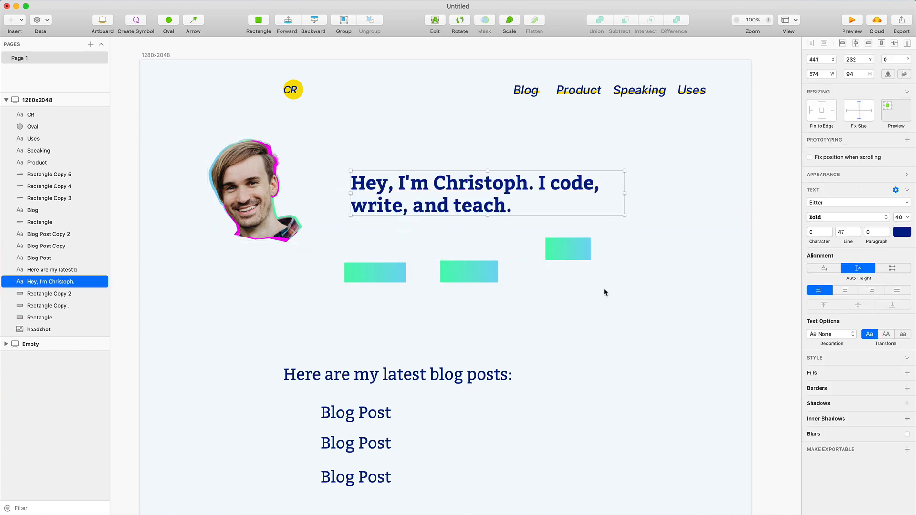
- Move the three gradient highlight rectangles down and to the right, and reposition the intro heading at about X 489, Y 284
left_click_drag(622, 289, 388, 259)
left_click_drag(564, 255, 679, 336)
left_click(568, 272)
left_click_drag(449, 199, 473, 223)
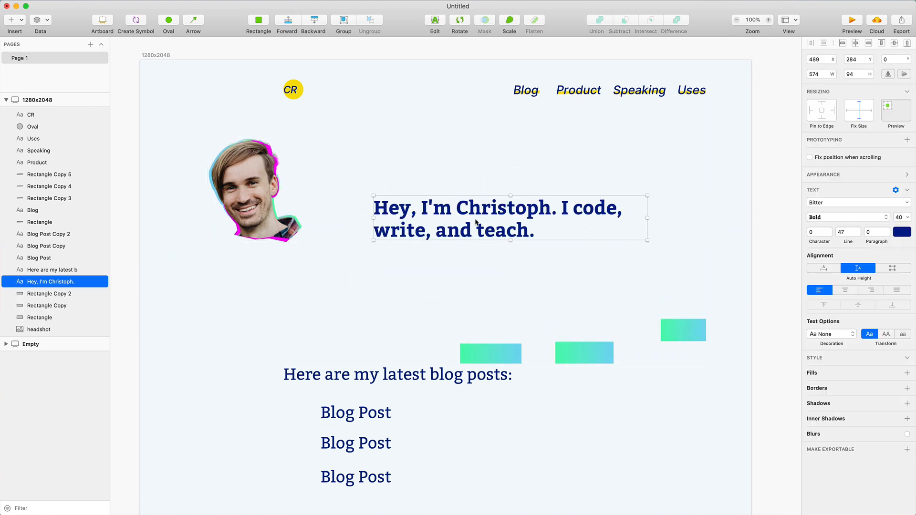
- Set the intro heading's font size to 32 and replace the text after the greeting with "I write code. I write about code."
double_click(634, 214)
left_click_drag(908, 221, 904, 220)
left_click_drag(525, 210, 626, 286)
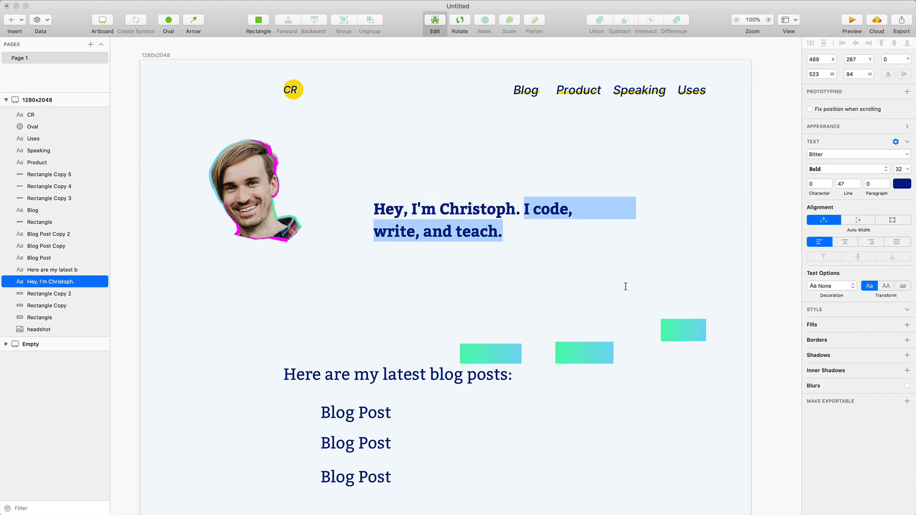
type("I code. I writ a")
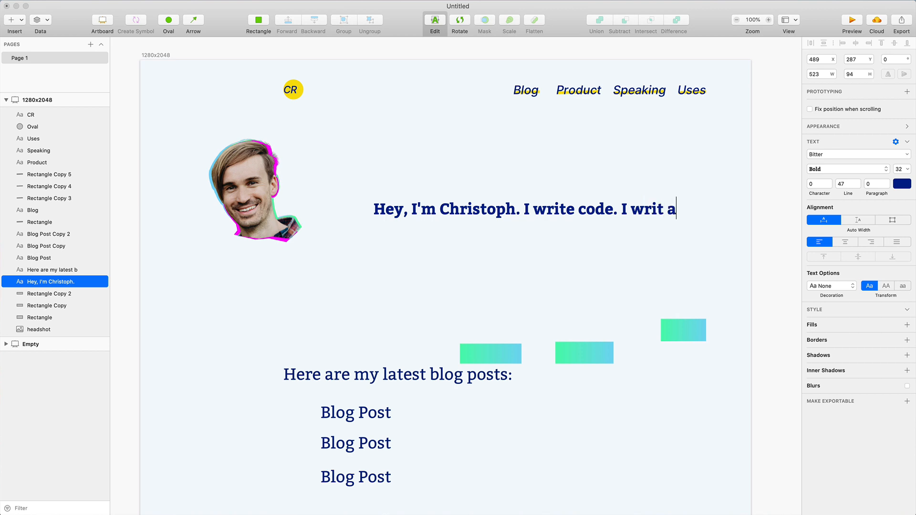
type("bout e about code")
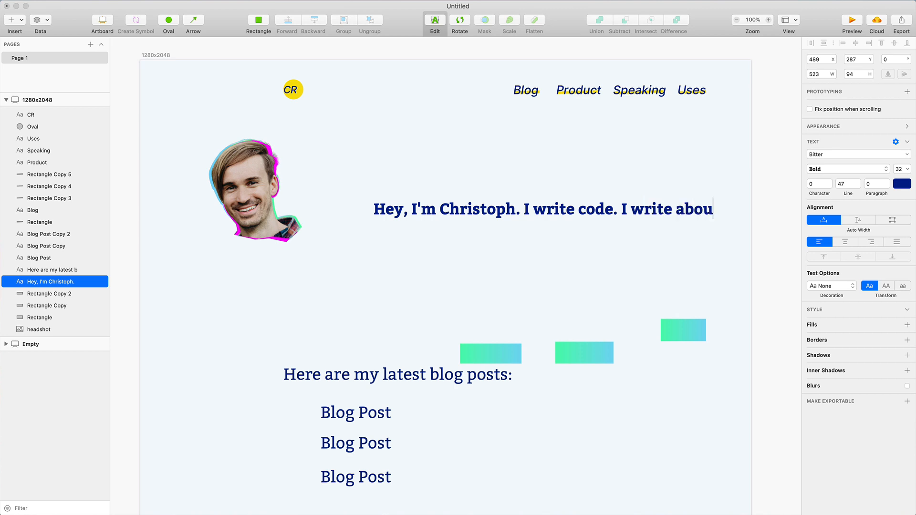
left_click(625, 286)
- Append "I talk at conferences about code. I write about talking at conferences at code. And I love chatbots." to the intro heading
double_click(526, 235)
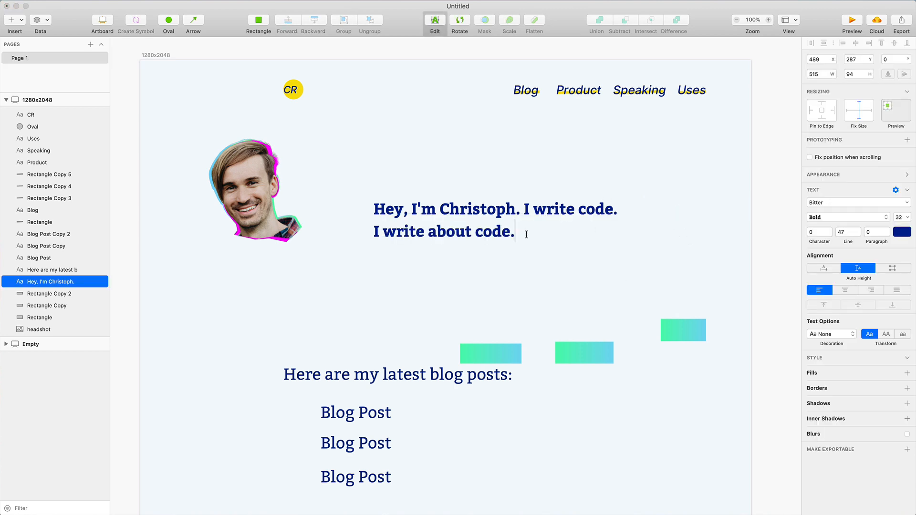
type("I talk at ")
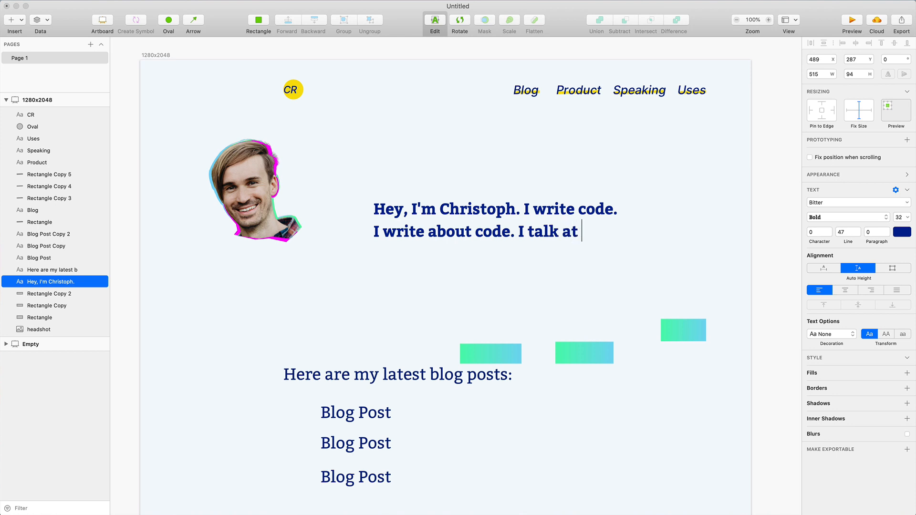
type("conferences about code. ")
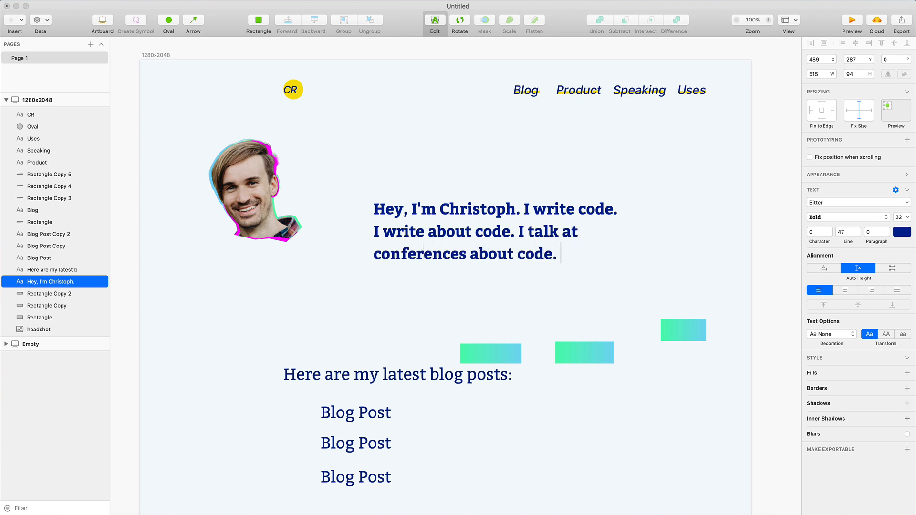
type("I wr")
key("BackSpace")
type("write abou")
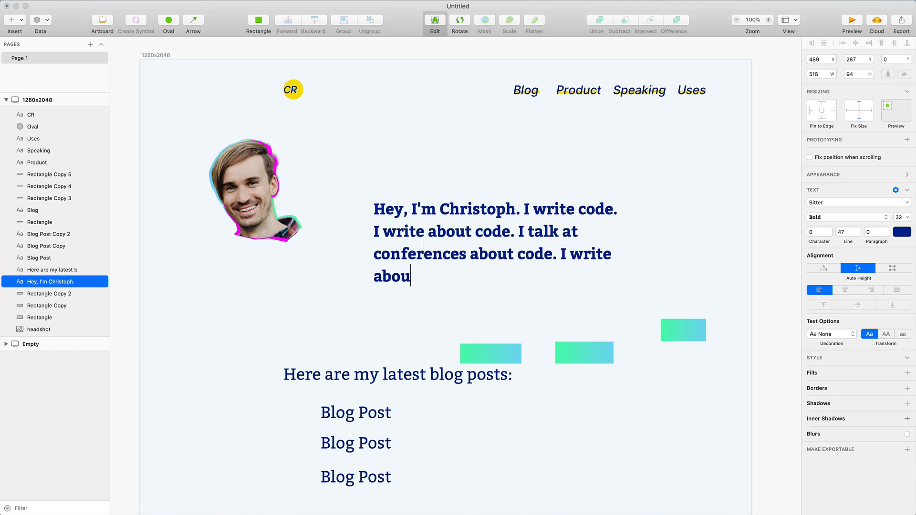
type("t talking at confe")
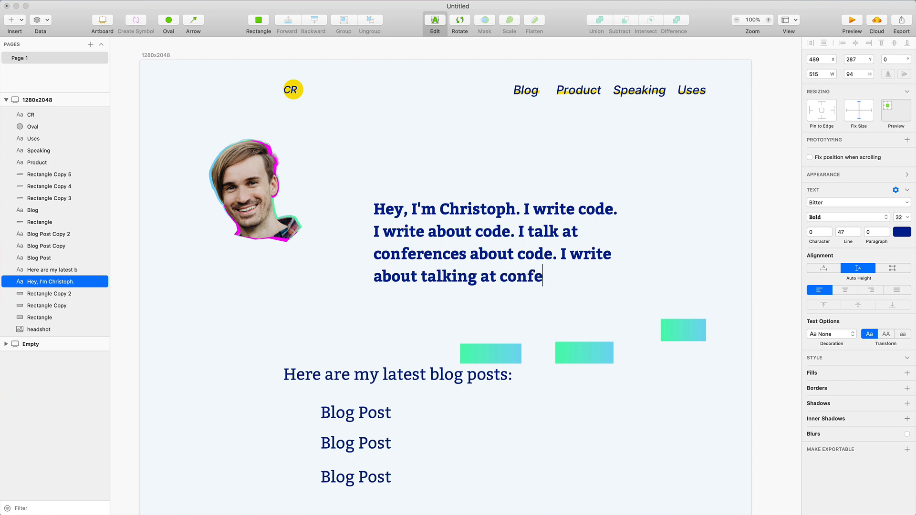
type("rences at code. And")
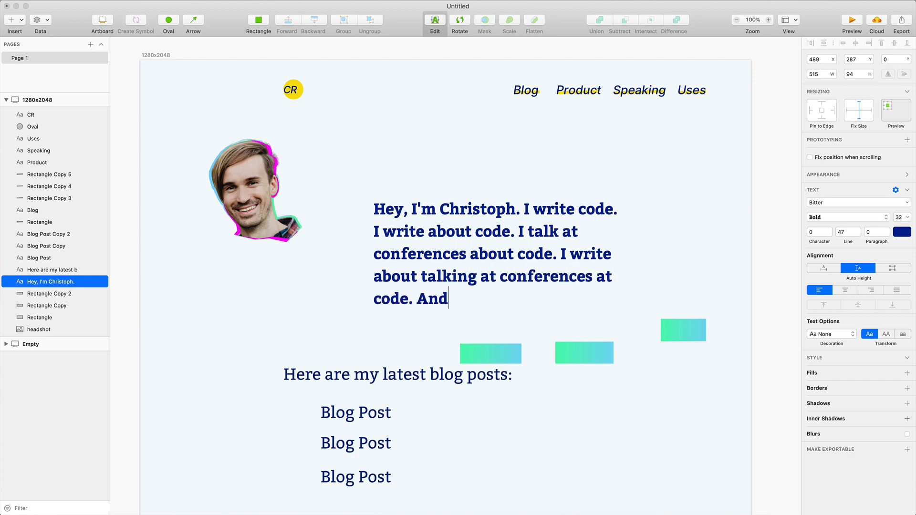
type(" i LI love chatbots.")
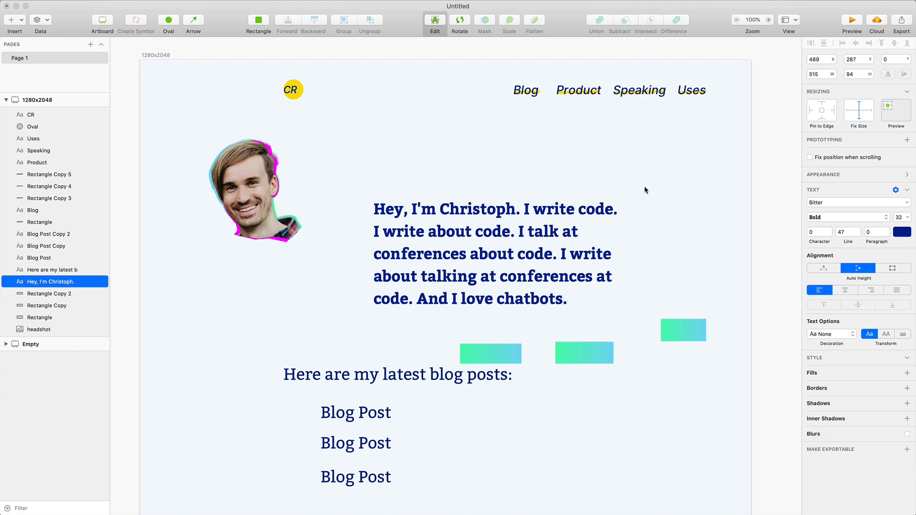
- Switch to the browser and compare the old site's portrait and tagline with the demo home page's blog post list
key("super+Tab")
key("ctrl+Tab")
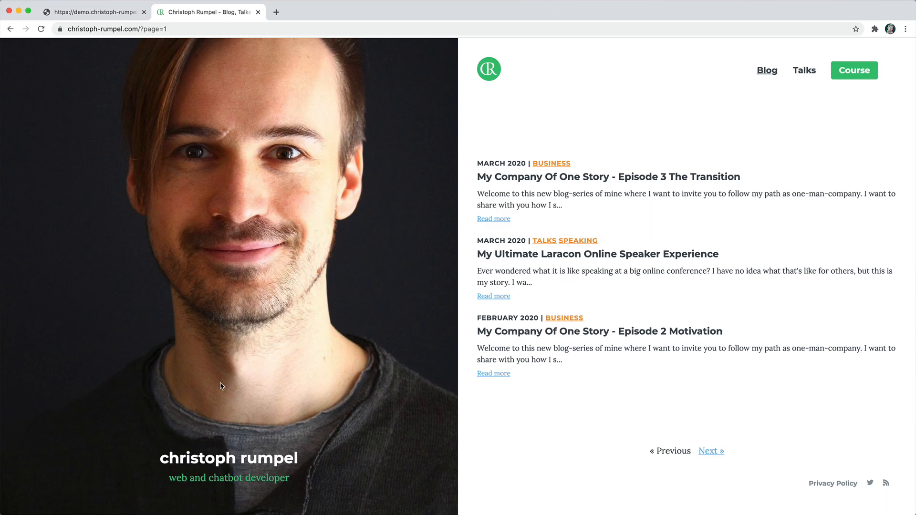
left_click_drag(219, 479, 300, 483)
left_click(162, 176)
left_click(96, 14)
scroll(546, 317, "down", 15)
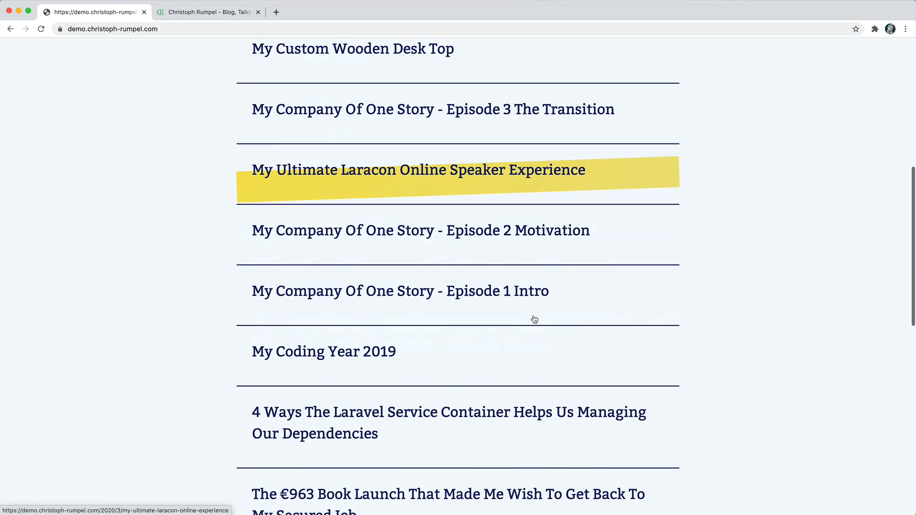
scroll(421, 332, "up", 15)
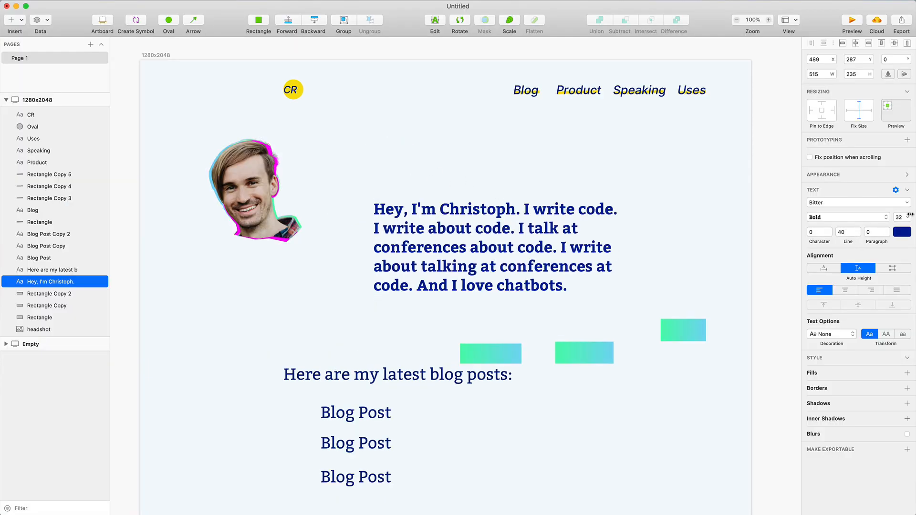
- In Sketch, reduce the intro heading's font size and enlarge the headshot beside it to about 274 × 302
left_click(907, 219)
left_click(907, 219)
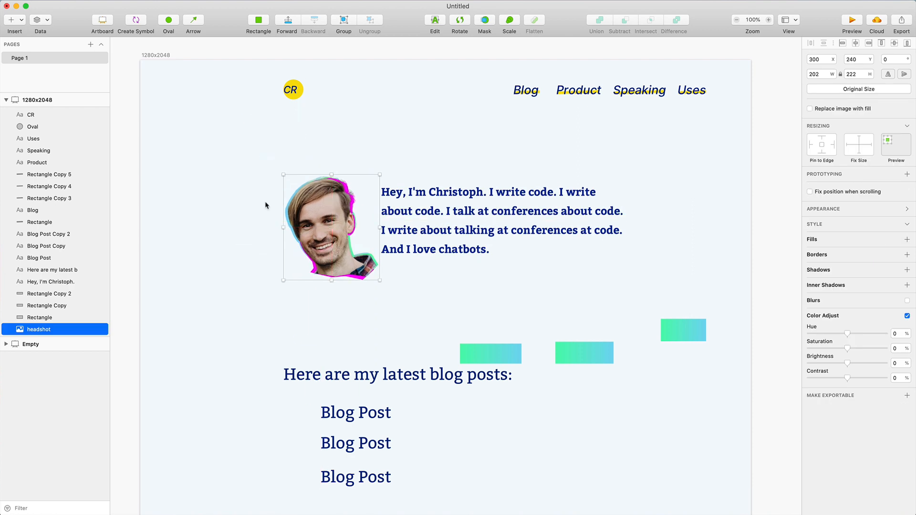
left_click_drag(284, 175, 249, 139)
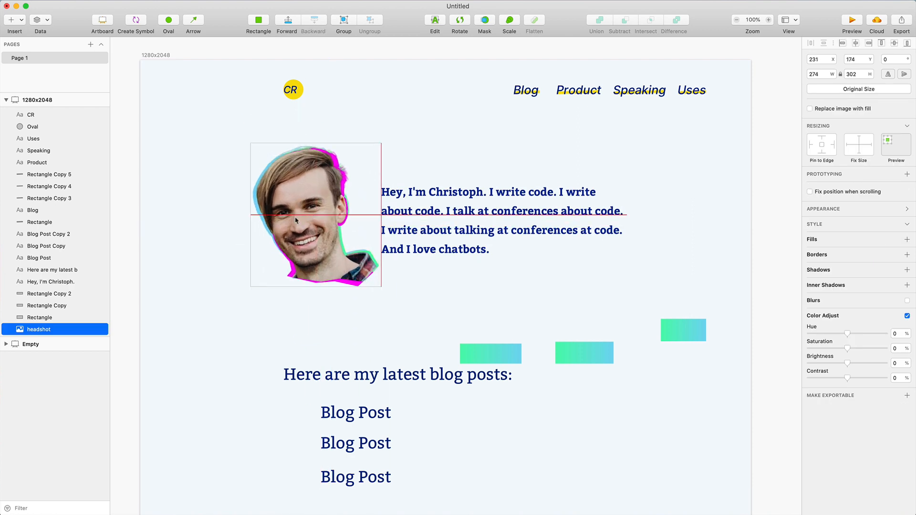
- Duplicate the headshot into overlapping rows at both artboard edges, four left and three right of the intro text
left_click_drag(301, 213, 156, 217)
right_click(157, 213)
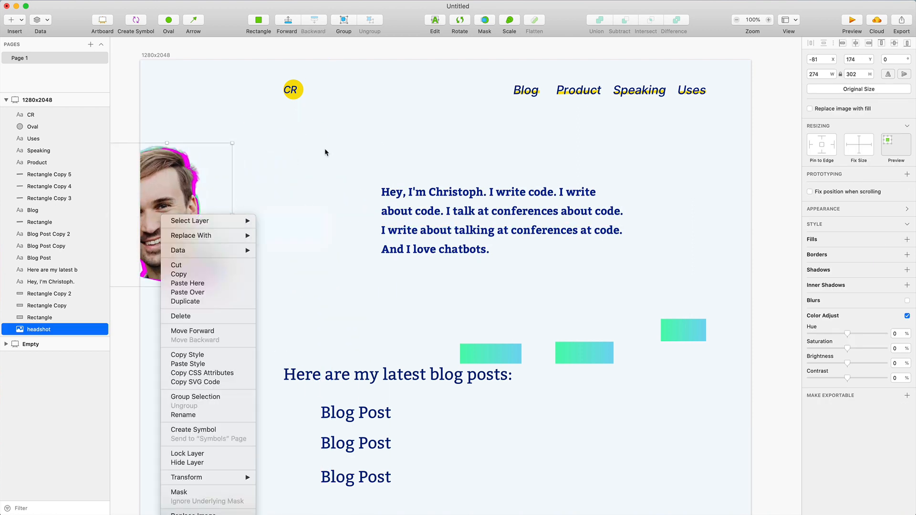
left_click(342, 184)
left_click_drag(162, 210, 774, 207)
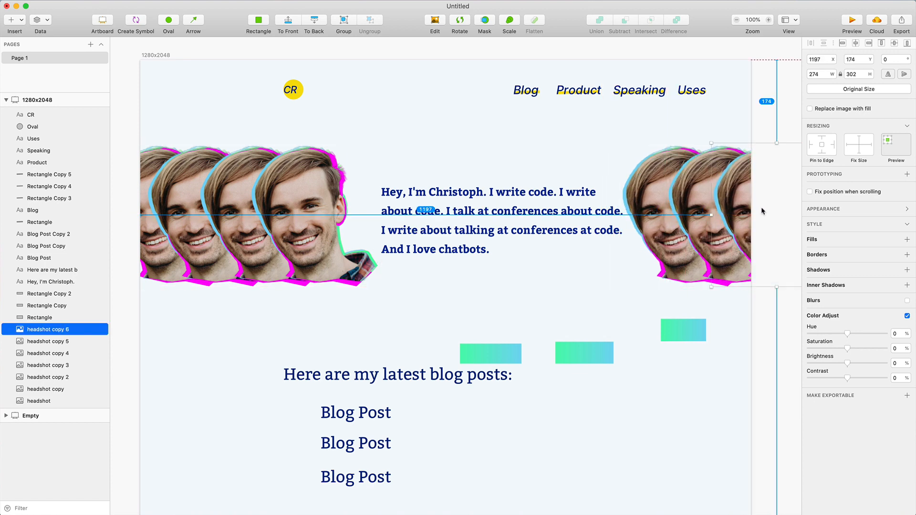
left_click(720, 432)
- Shift the right-hand headshots, the intro text and the four left-hand headshots slightly to the right
left_click_drag(666, 290, 797, 142)
left_click_drag(750, 304, 681, 199)
left_click_drag(352, 323, 143, 247)
left_click_drag(458, 218, 486, 219)
left_click_drag(352, 326, 160, 216)
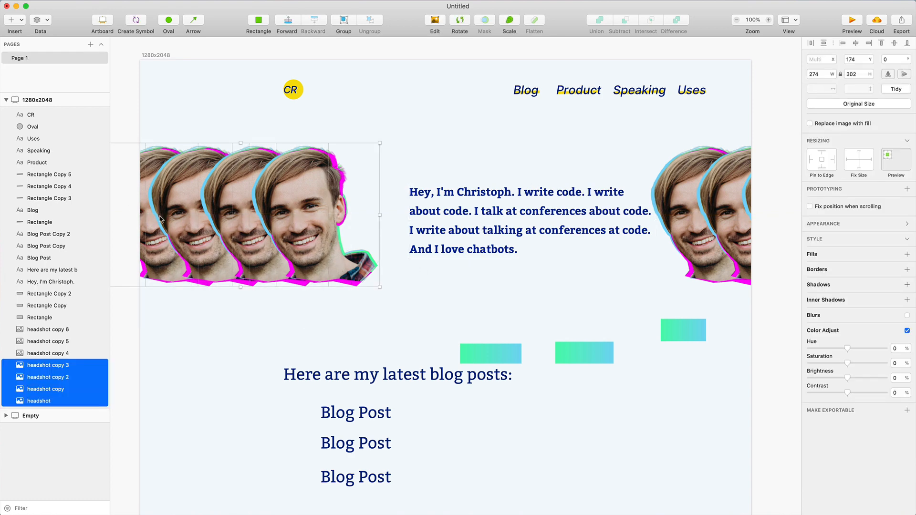
left_click_drag(317, 213, 347, 215)
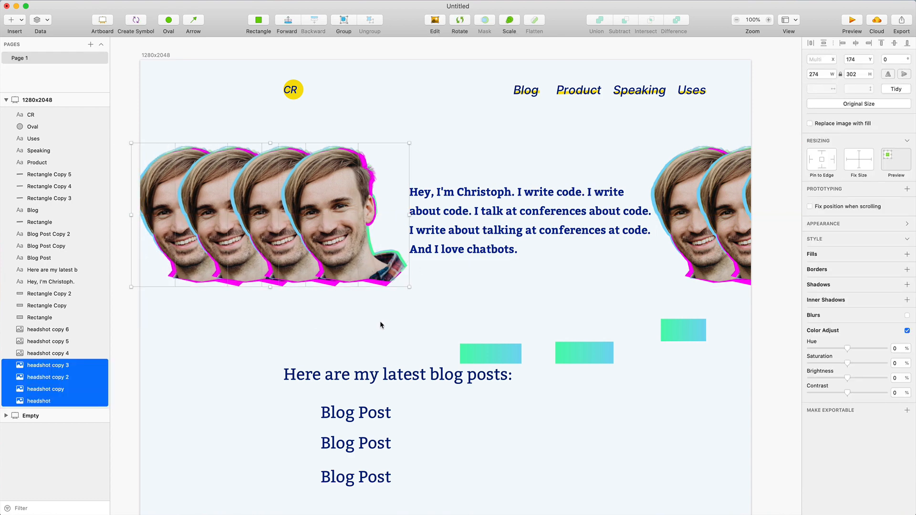
- Duplicate the leftmost headshot further past the artboard's left edge and move the copy behind the other headshots
left_click(381, 324)
left_click(172, 252)
left_click_drag(172, 251, 129, 250)
left_click_drag(67, 405, 67, 416)
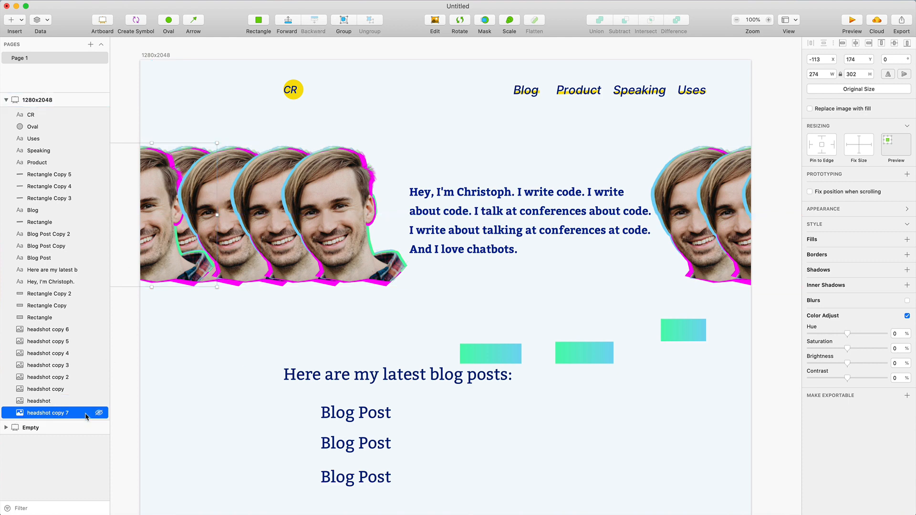
left_click(501, 321)
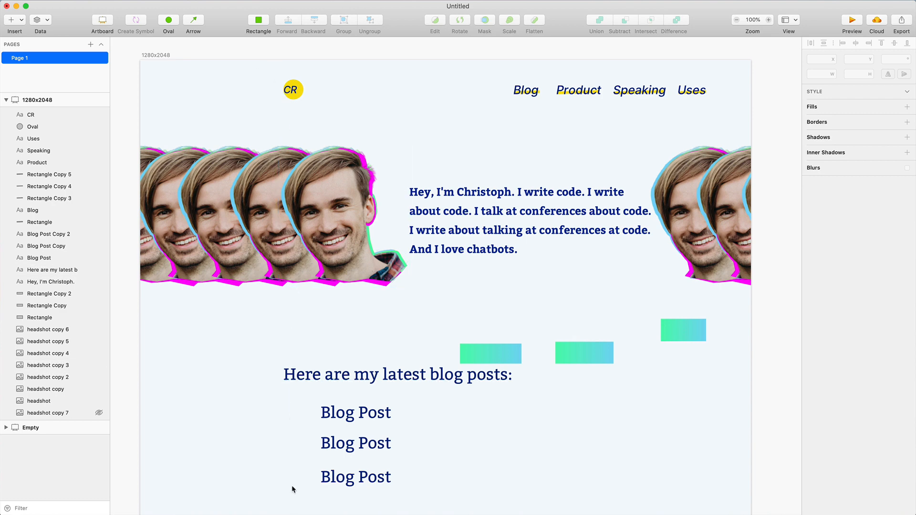
- Set the whole intro paragraph beside the headshots to Regular weight
left_click(497, 193)
double_click(496, 193)
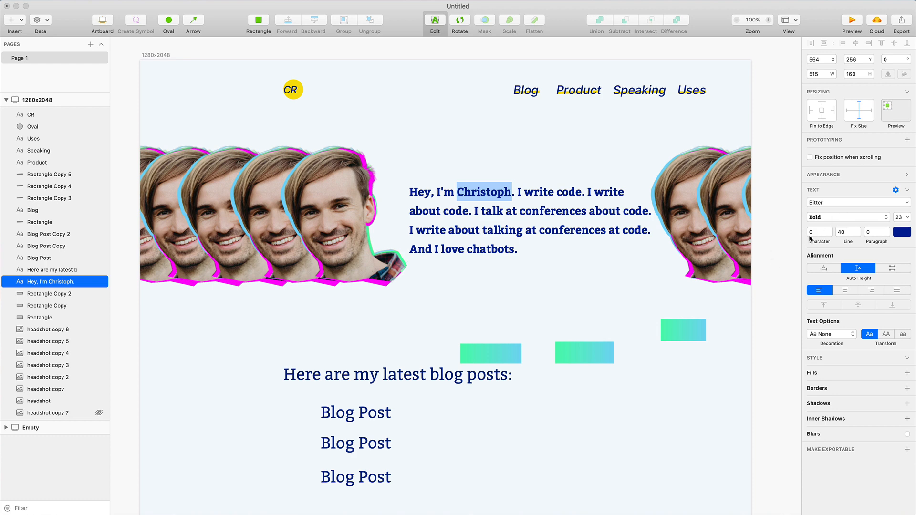
key("super+a")
left_click(840, 218)
left_click(813, 210)
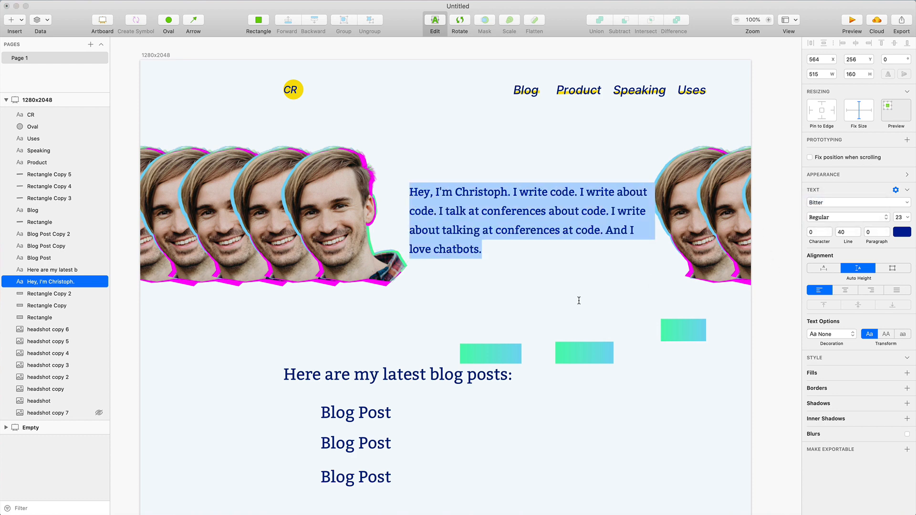
left_click(598, 283)
- Make the first name and the words "code", "write", "conferences" and "chatbots" bold in the intro paragraph
double_click(478, 191)
key("super+b")
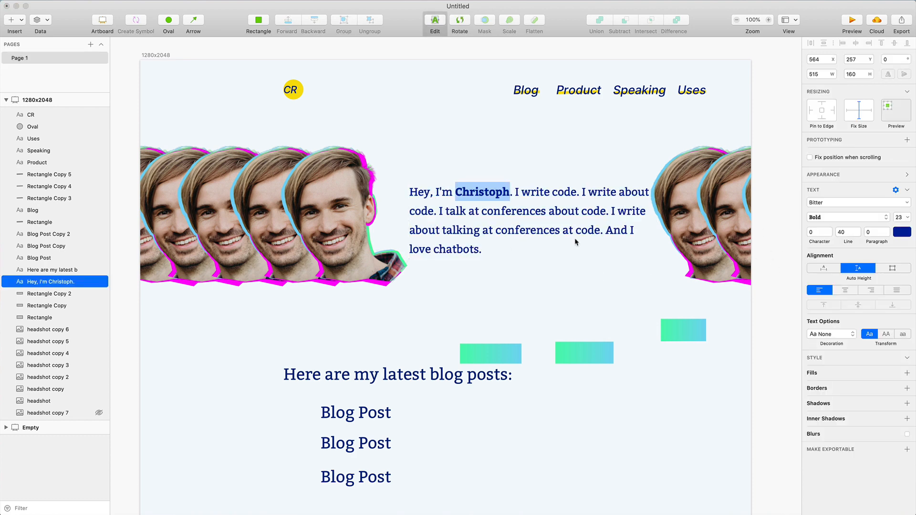
double_click(564, 193)
key("super+b")
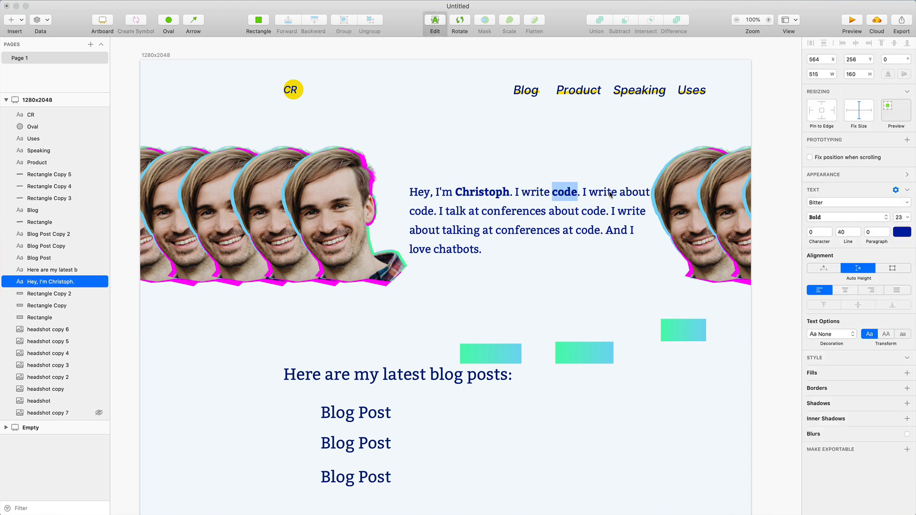
double_click(610, 193)
key("super+b")
double_click(525, 212)
key("super+b")
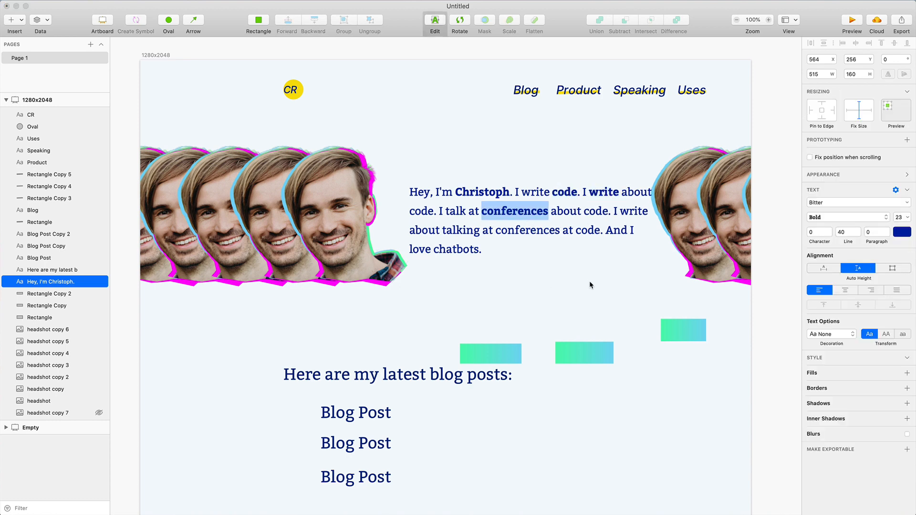
key("Escape")
double_click(469, 251)
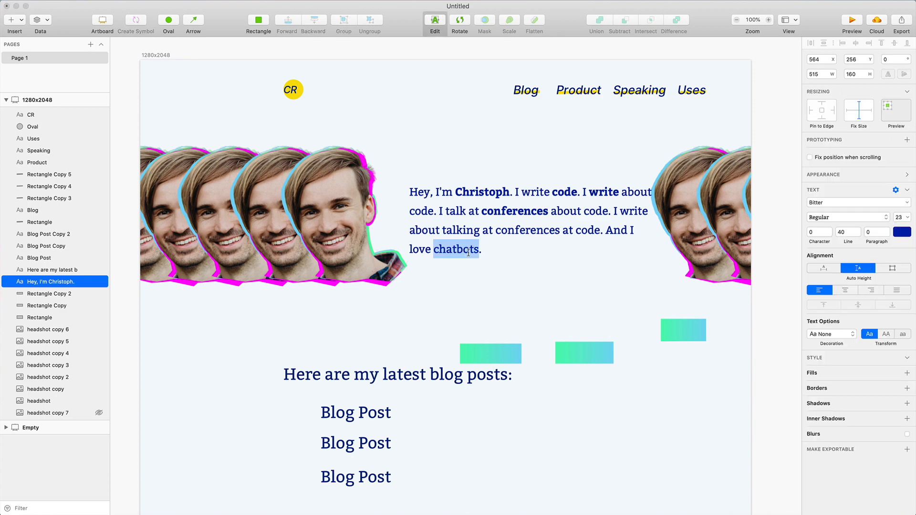
key("super+b")
key("Escape")
key("Escape")
- Place a gradient rectangle behind "code" in the intro, fit it to the word, and lock the intro text layer
left_click_drag(505, 359, 593, 199)
left_click(494, 238)
right_click(73, 282)
left_click(98, 410)
left_click_drag(577, 192, 565, 192)
- Fit the remaining gradient rectangles behind "write" and "conferences", and duplicate one to highlight "chatbots"
left_click_drag(585, 354, 616, 197)
left_click_drag(647, 207, 621, 199)
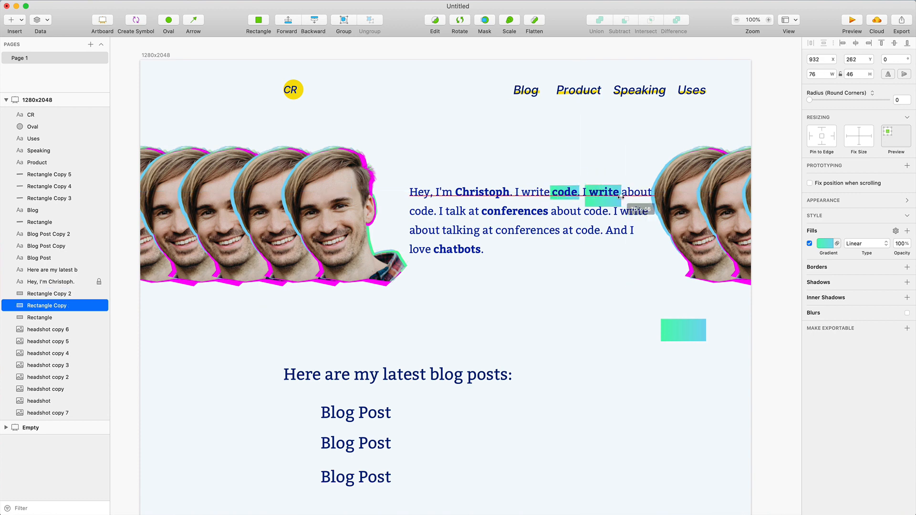
left_click_drag(684, 330, 505, 214)
left_click_drag(527, 225, 466, 249)
left_click_drag(500, 256, 485, 256)
left_click(574, 432)
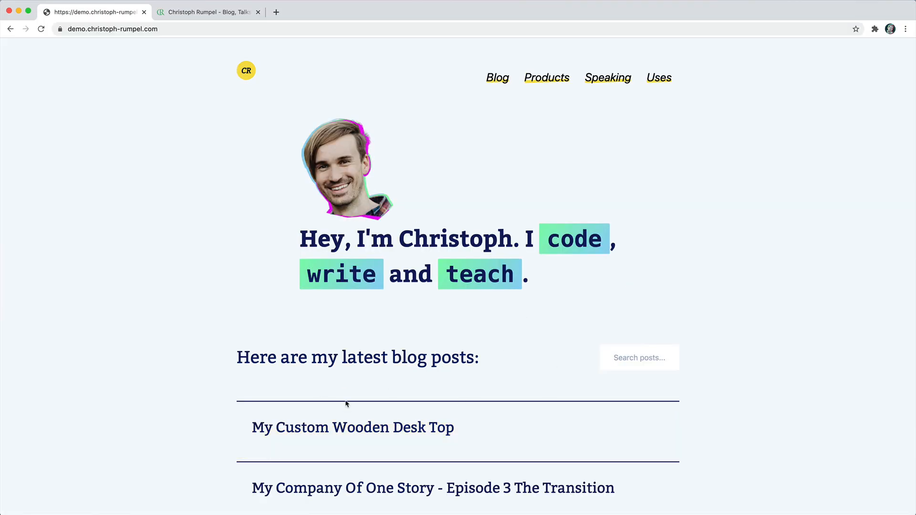
- Restyle the blog list heading as Bold at size 22 and change its text to "From the blog:"
scroll(466, 419, "down", 3)
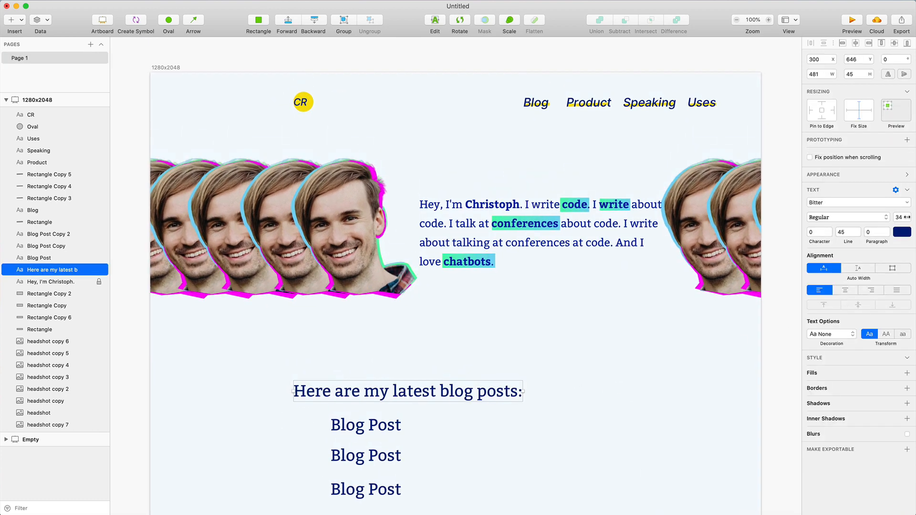
left_click_drag(908, 217, 902, 217)
left_click(884, 219)
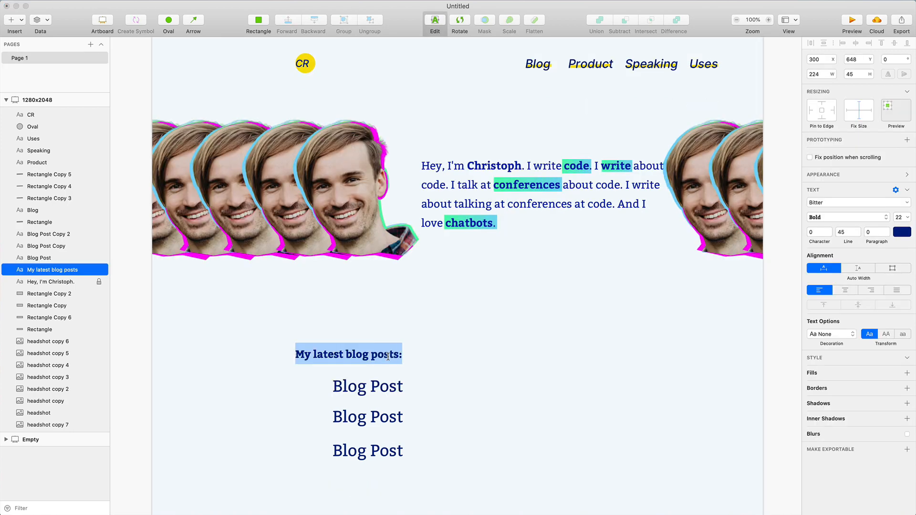
type("From th")
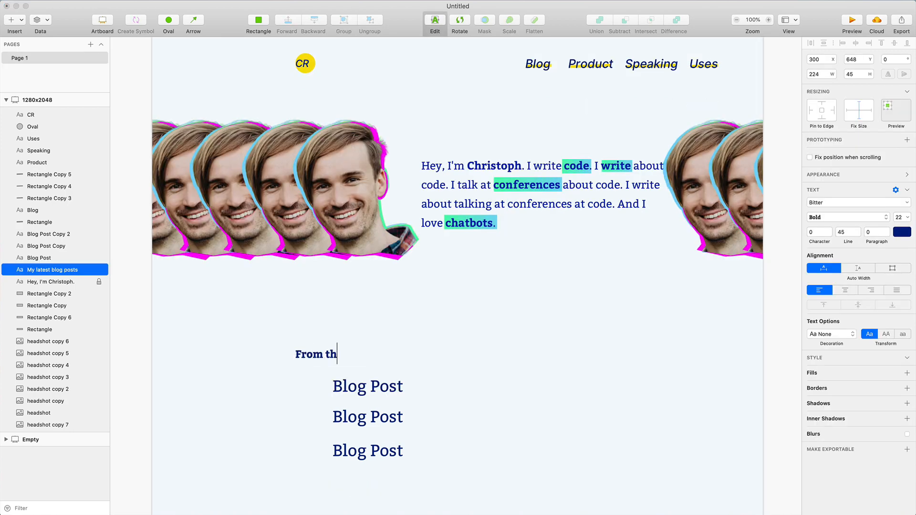
type("e blog:")
left_click(442, 357)
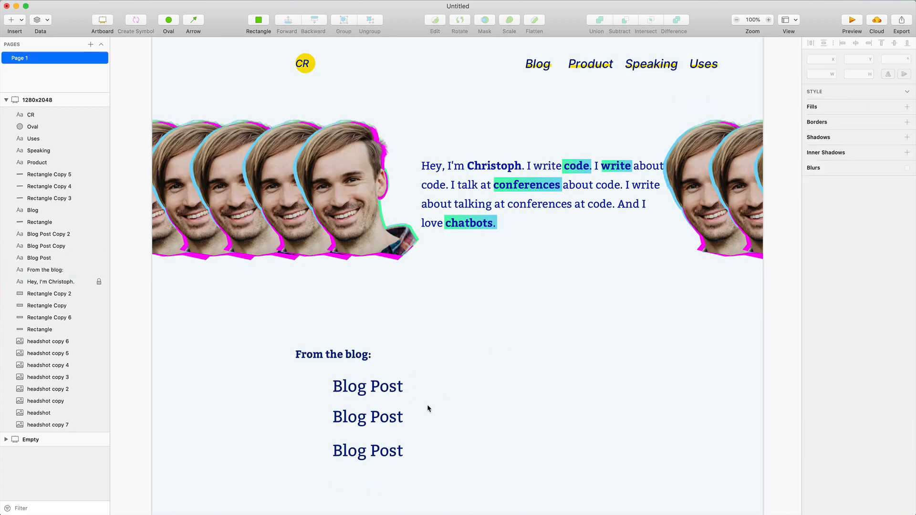
- Delete the second and third Blog Post placeholders
left_click(387, 417)
left_click(373, 449, "shift")
key("Delete")
- Draw a rectangle about 612 × 52 over the remaining Blog Post text, without fill and with a dark blue border
key("r")
left_click_drag(310, 381, 602, 406)
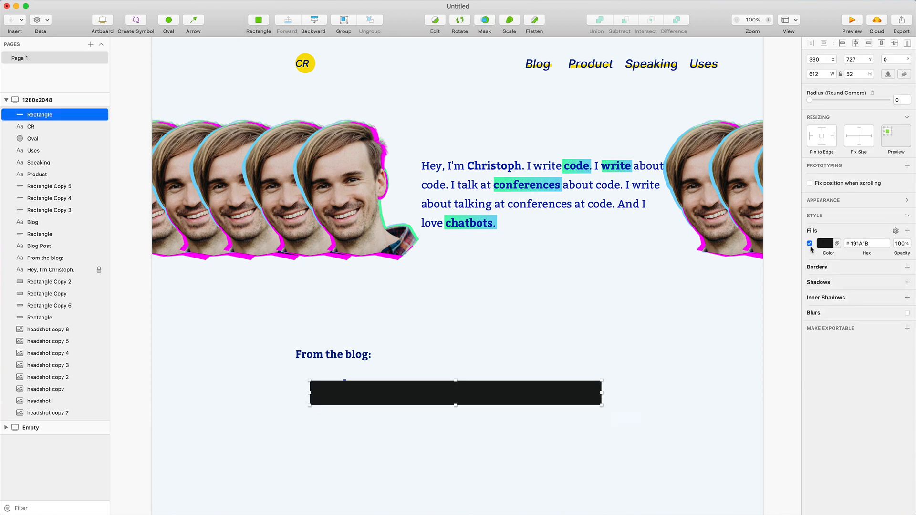
left_click(810, 244)
left_click(838, 268)
key("ctrl+c")
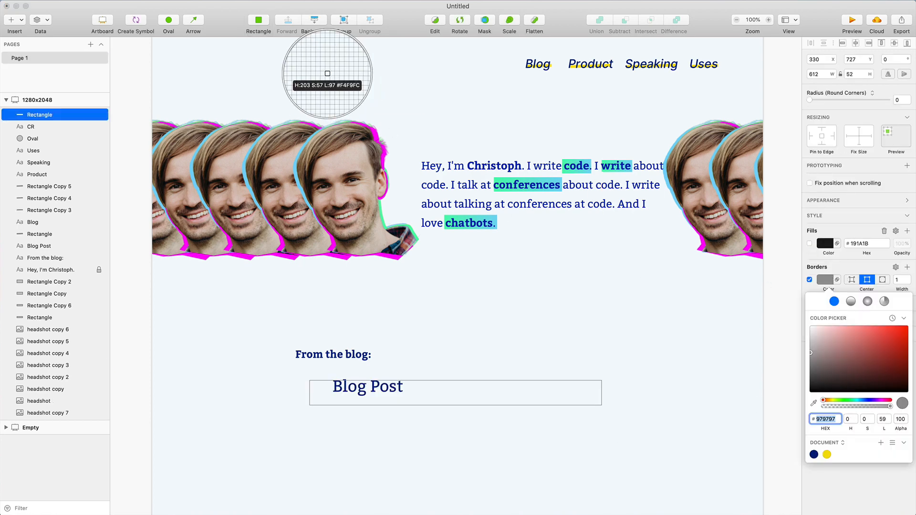
key("Escape")
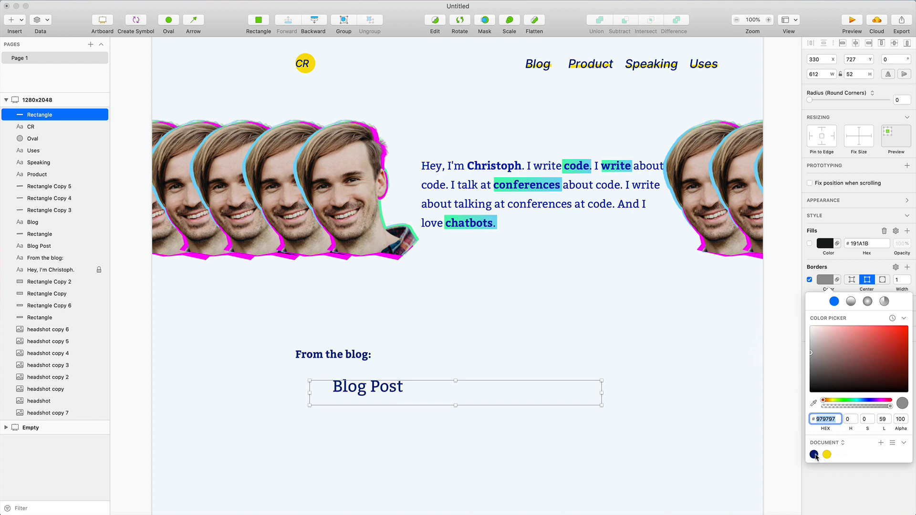
left_click(815, 455)
left_click(842, 493)
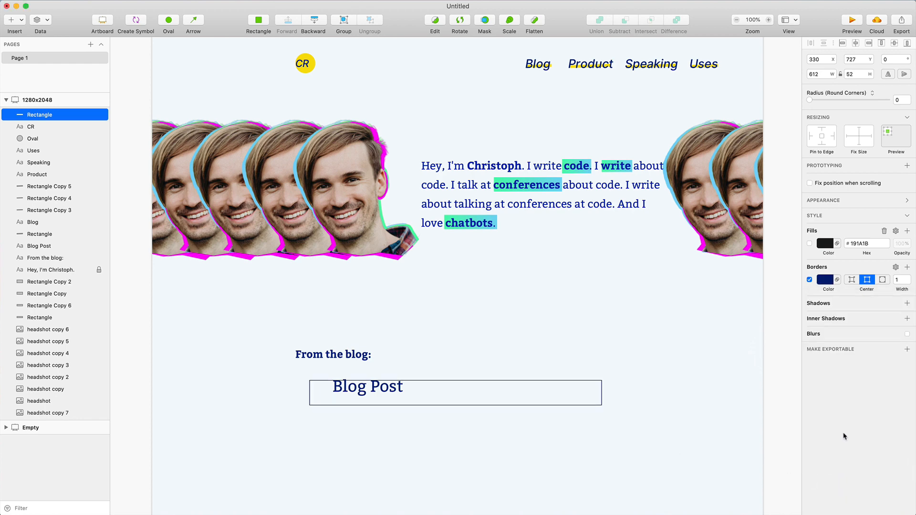
- Add a fully opaque yellow shadow to the rectangle, offset 3 by 3 with no blur
left_click(847, 306)
left_click_drag(870, 325, 868, 327)
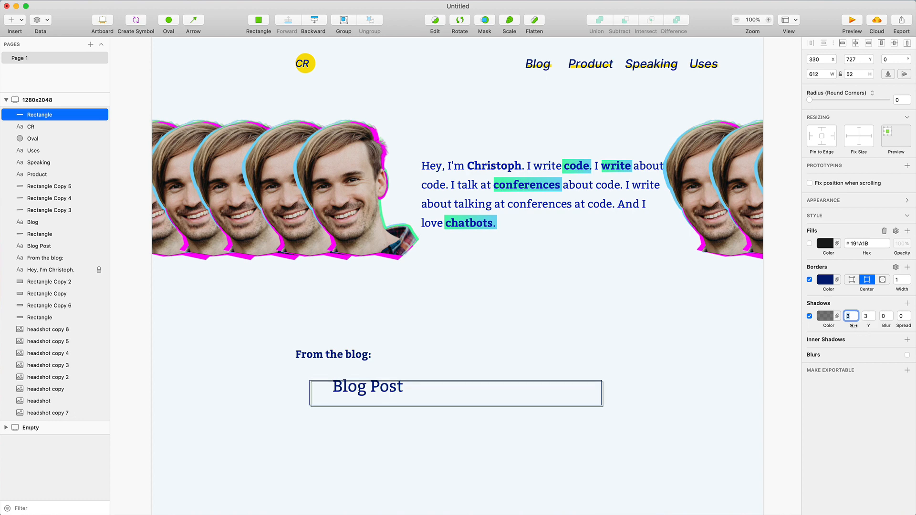
left_click(827, 318)
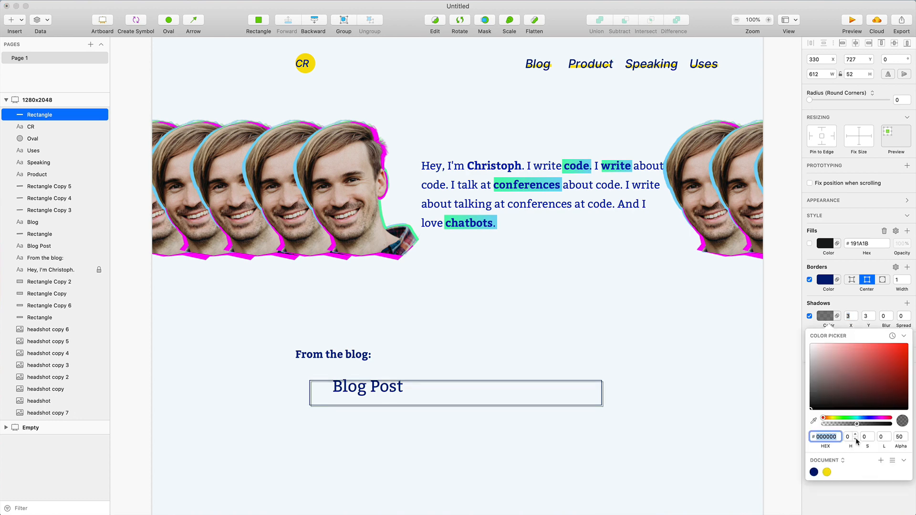
left_click_drag(857, 424, 892, 424)
left_click(827, 472)
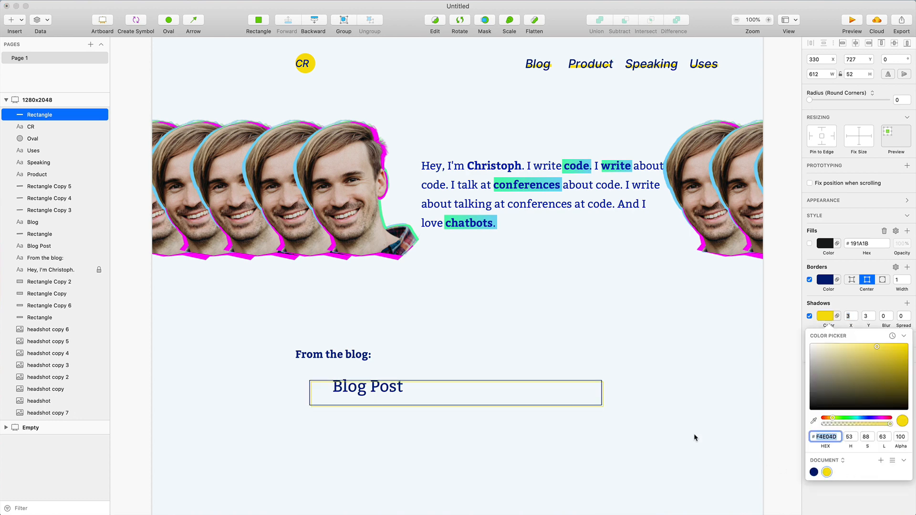
left_click(675, 429)
left_click(527, 398)
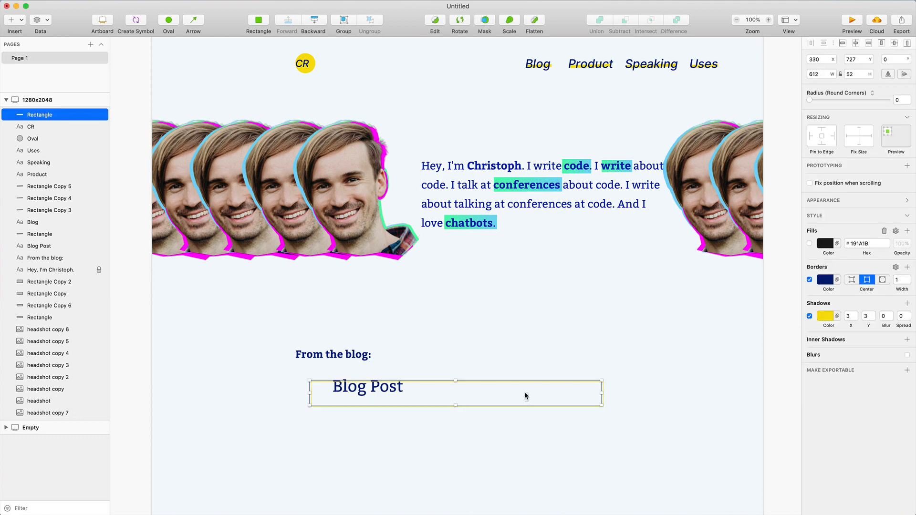
- Center the Blog Post text vertically in the box and set its font size to 25
left_click(456, 469)
left_click_drag(370, 392, 364, 398)
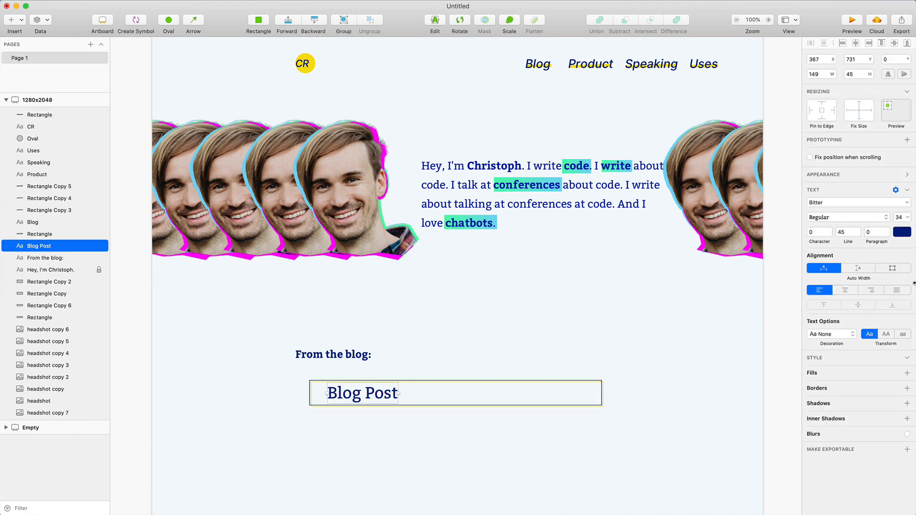
left_click_drag(908, 218, 906, 218)
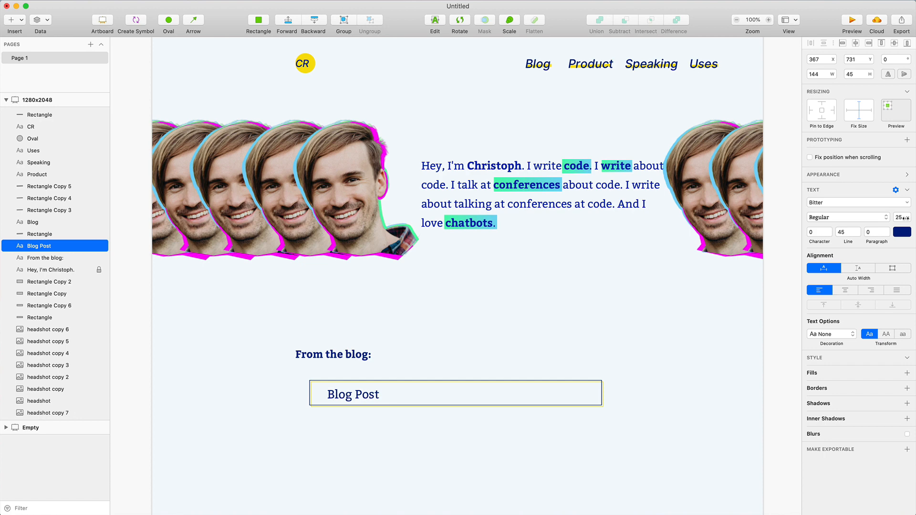
- Turn the box's fill back on and make it white
left_click(554, 396)
left_click(810, 245)
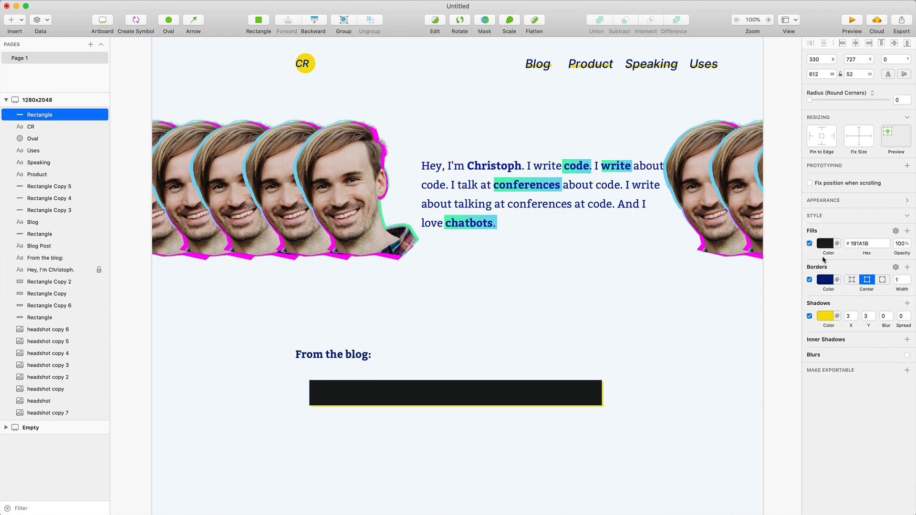
left_click(825, 245)
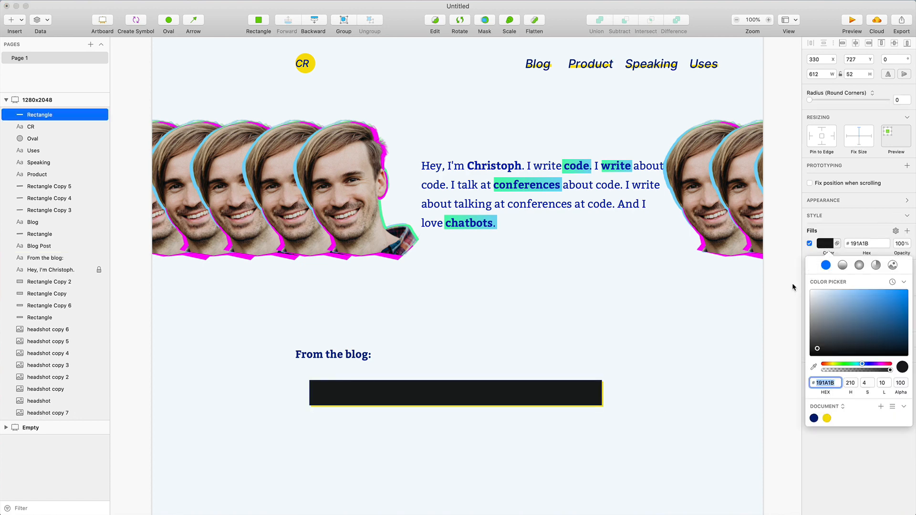
left_click_drag(833, 296, 731, 229)
left_click(653, 404)
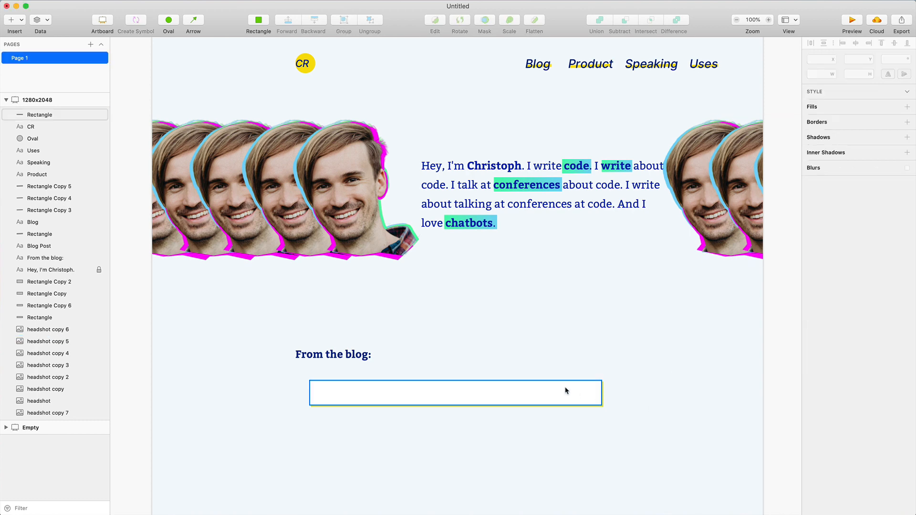
- Move the white box below the Blog Post text and bring the text forward in the layer order
left_click_drag(558, 392, 555, 426)
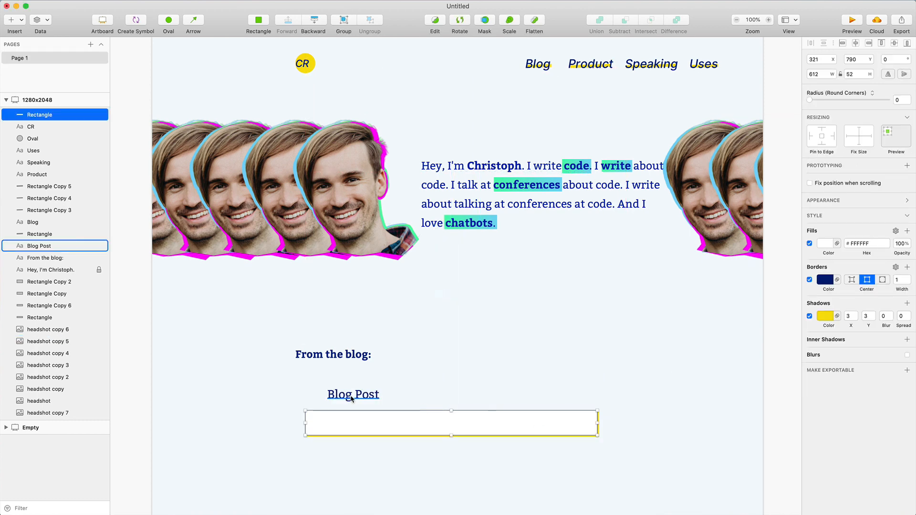
left_click_drag(351, 399, 346, 399)
key("super+alt+Up")
key("super+alt+Up")
key("super+alt+Up")
key("super+alt+Up")
key("super+alt+Up")
key("super+alt+Up")
key("super+alt+Up")
key("super+alt+Up")
key("super+alt+Up")
key("super+alt+Up")
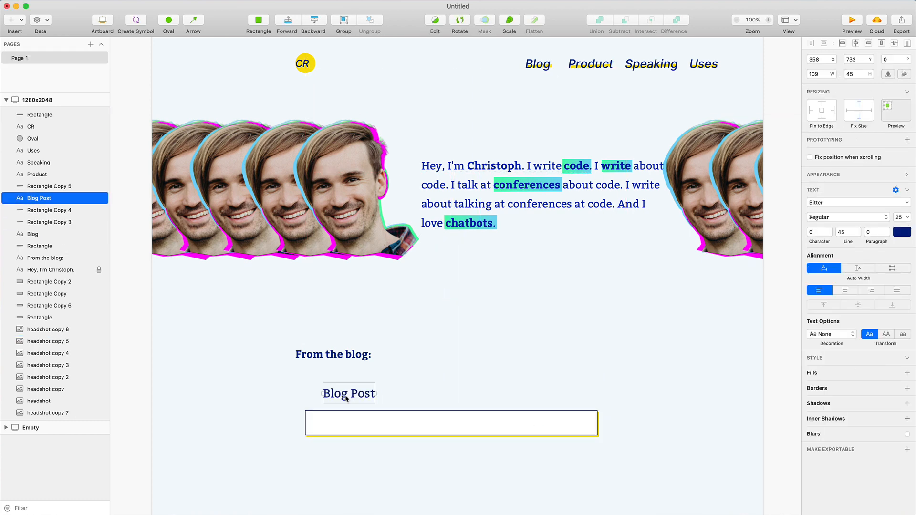
- Create three width-fitted boxed posts: "My Custom Wooden Desk Top", "My Company Of One Story - Episode 3 The Transition" and "My Ultimate Laracon Online Speaker Experience"
left_click(377, 394)
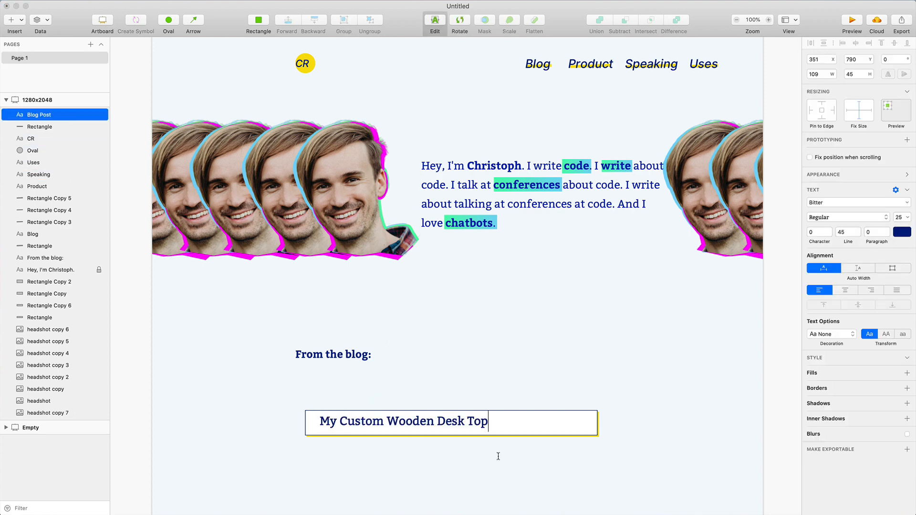
key("Escape")
left_click(542, 433)
left_click_drag(598, 424, 498, 423)
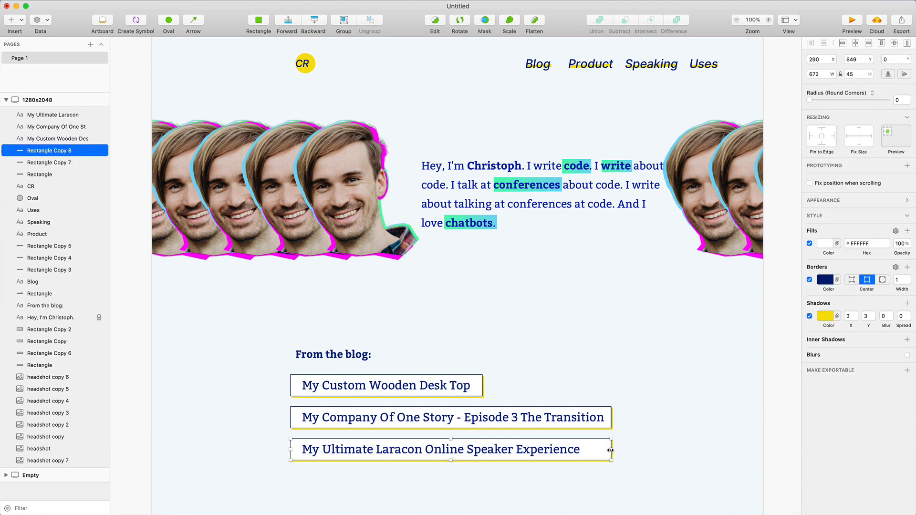
left_click_drag(612, 449, 258, 305)
left_click(683, 456)
- Align the "From the blog:" heading with the boxes' left edge and move the whole blog section up toward the header
scroll(682, 456, "down", 3)
left_click_drag(328, 307, 314, 292)
left_click(441, 254)
left_click(623, 343)
scroll(615, 403, "up", 5)
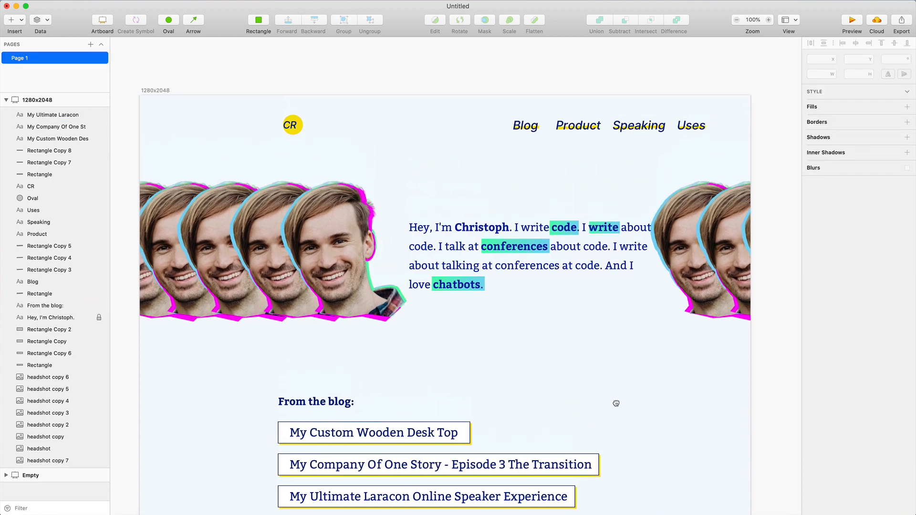
scroll(659, 393, "down", 3)
left_click_drag(644, 456, 313, 335)
left_click(618, 380)
scroll(618, 381, "up", 3)
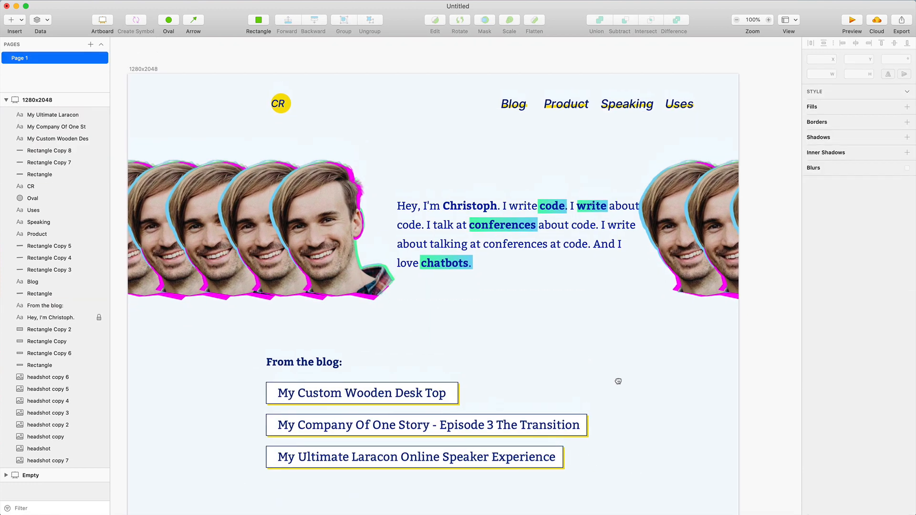
- Set the typeface of the Blog, Product, Speaking and Uses navigation links to Bitter Italic
left_click(502, 122)
left_click(556, 120, "shift")
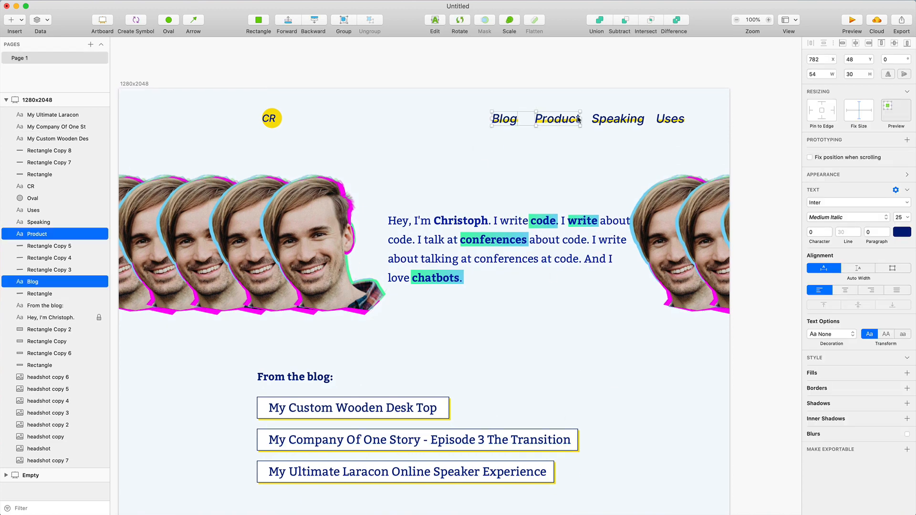
left_click(616, 120, "shift")
left_click(667, 123, "shift")
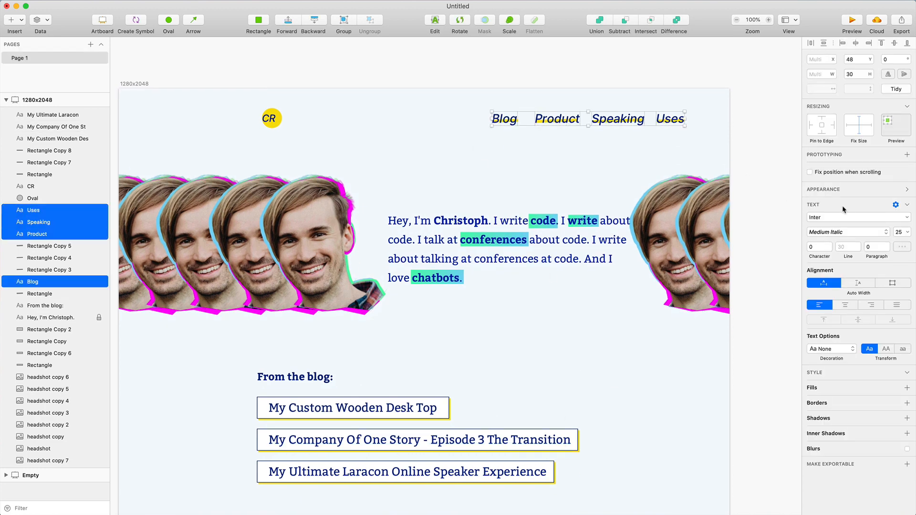
left_click(858, 218)
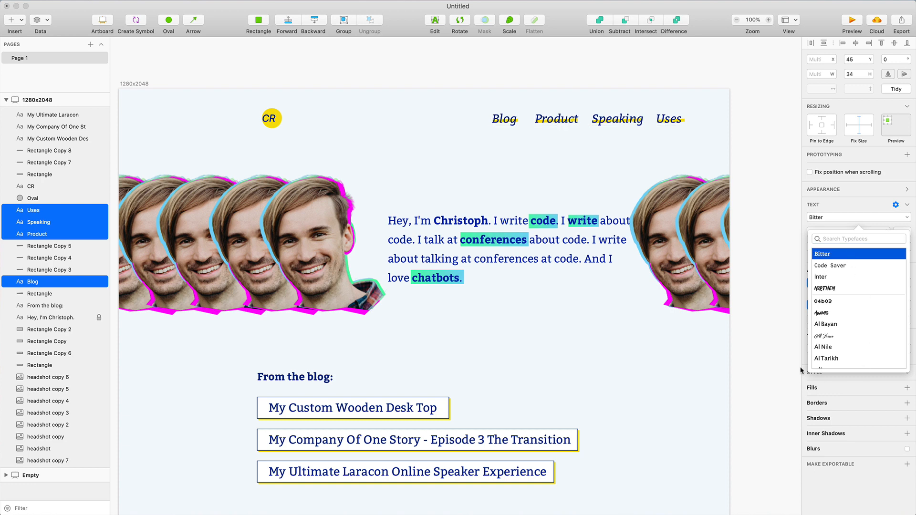
left_click(848, 256)
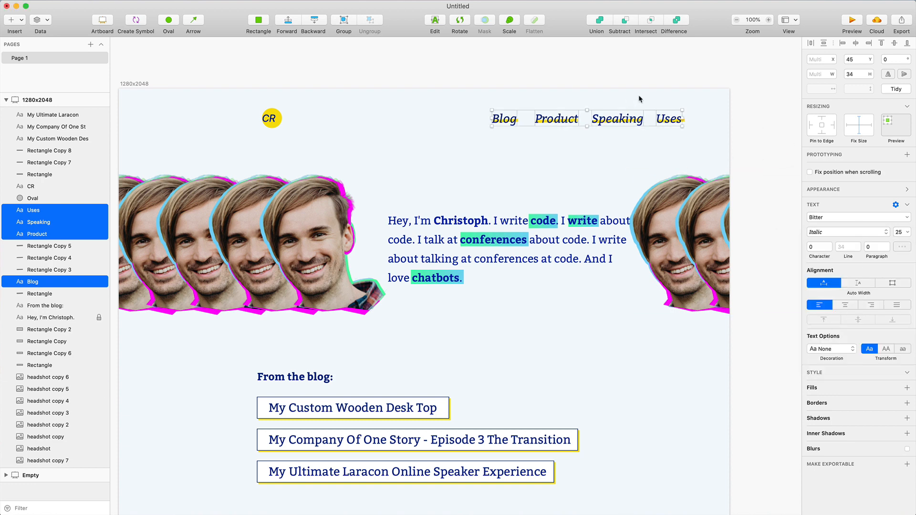
left_click(492, 94)
- Lower the yellow underline bars beneath the header's navigation links
left_click(556, 120)
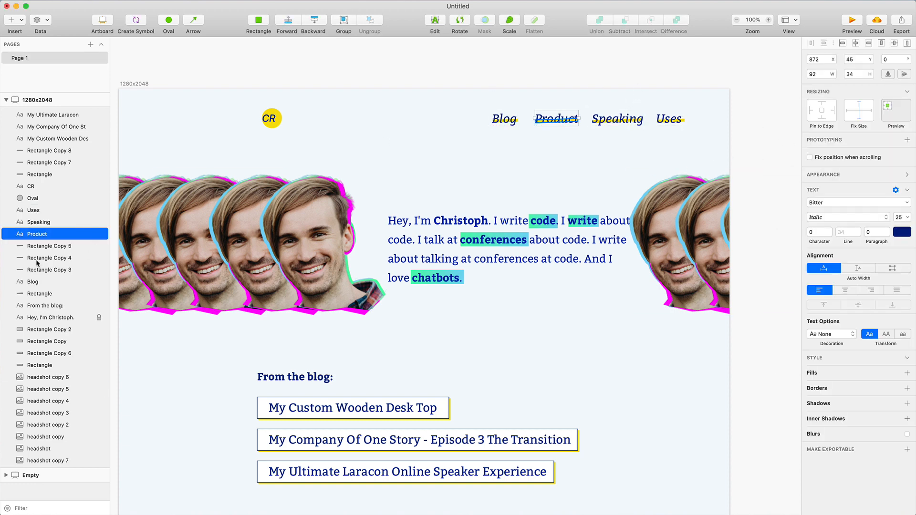
left_click(51, 247)
left_click(58, 268, "shift")
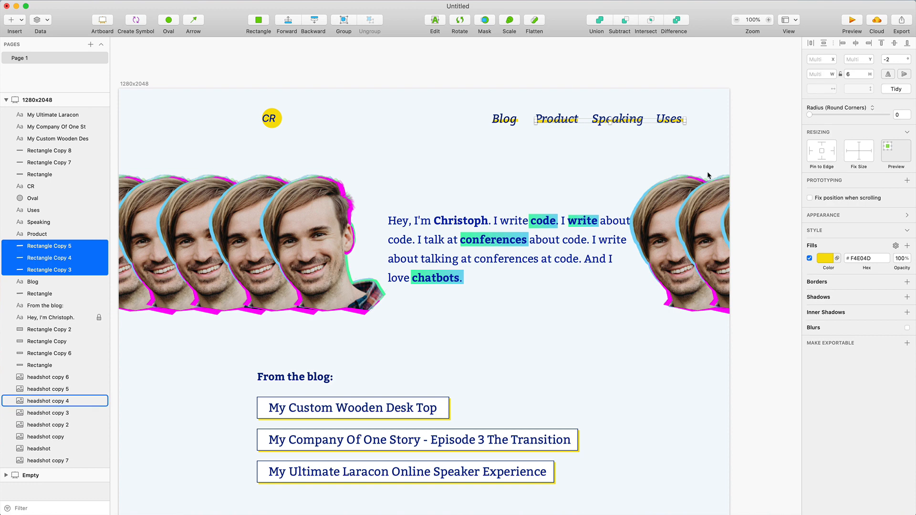
left_click(775, 86)
- Set the CR logo text in Bitter Bold at size 37
left_click(31, 186)
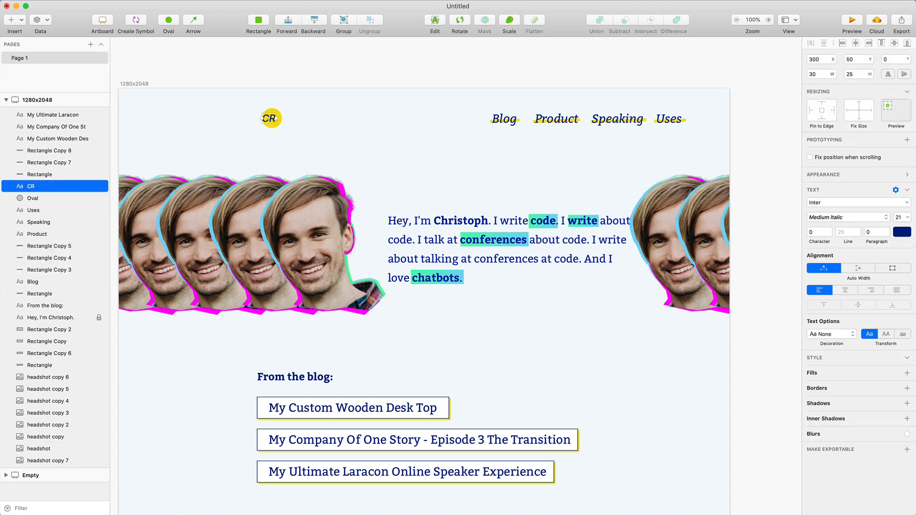
left_click(834, 203)
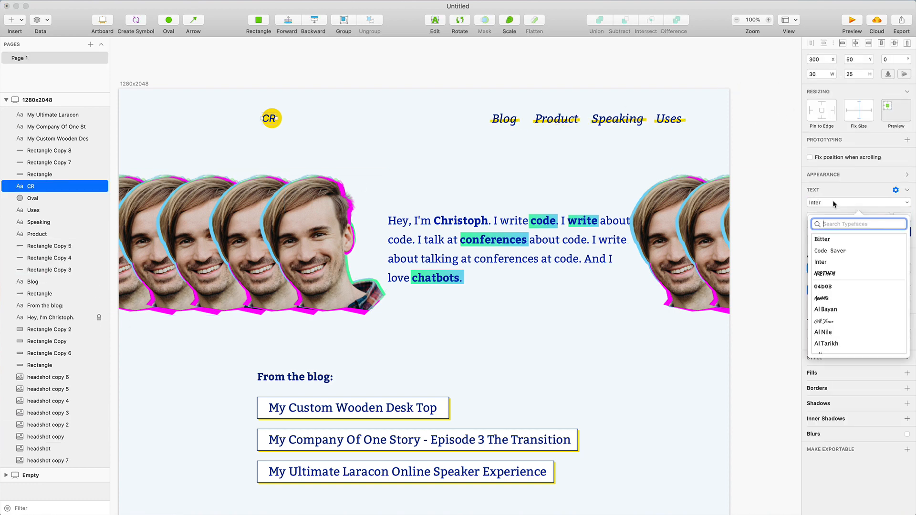
type("bitter")
key("Return")
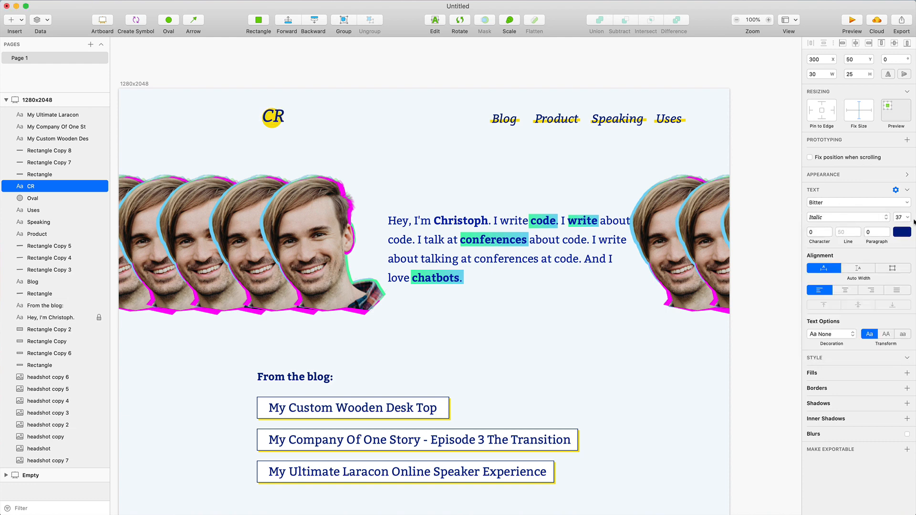
left_click(845, 216)
left_click(839, 229)
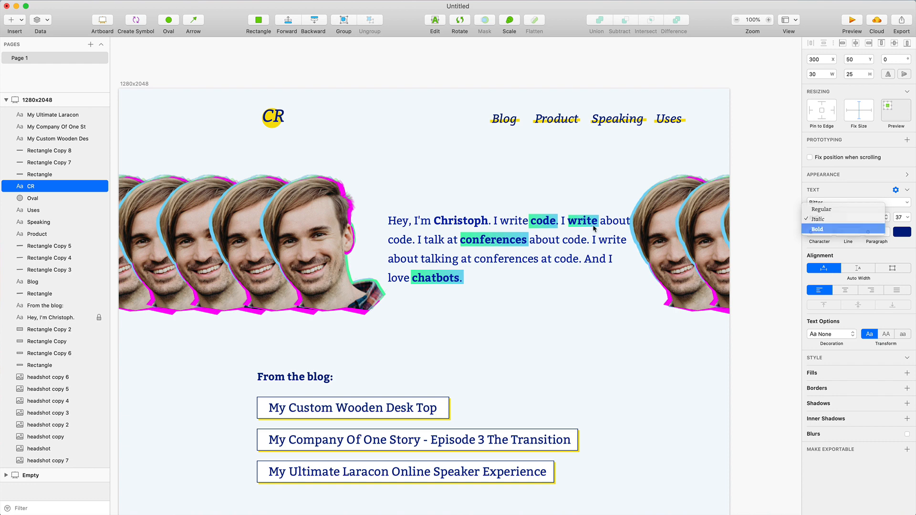
- Reposition the enlarged CR text over the yellow circle
left_click(331, 133)
left_click(279, 122)
left_click_drag(279, 122, 282, 126)
left_click(296, 145)
left_click(284, 124)
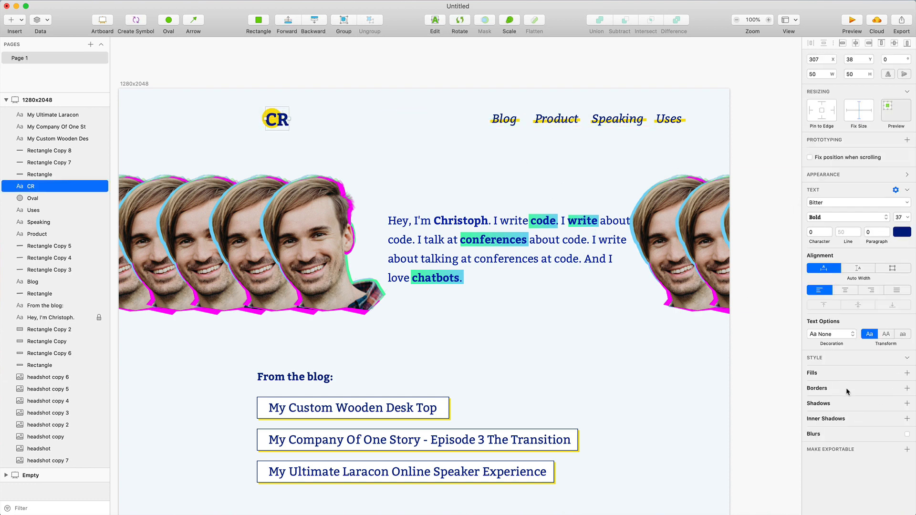
- Give the CR text an unblurred yellow shadow offset 5 by 7 and move the text away from the yellow circle
left_click(847, 409)
left_click_drag(351, 149, 197, 81)
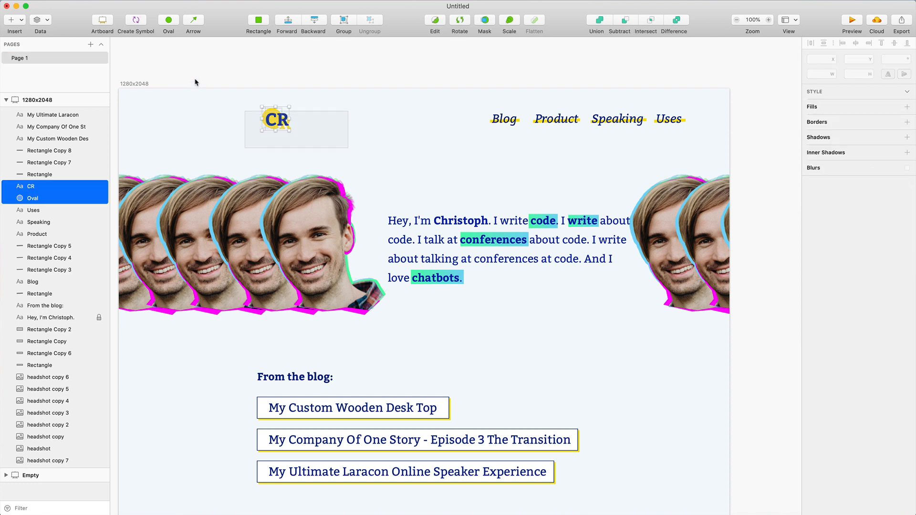
left_click(381, 150)
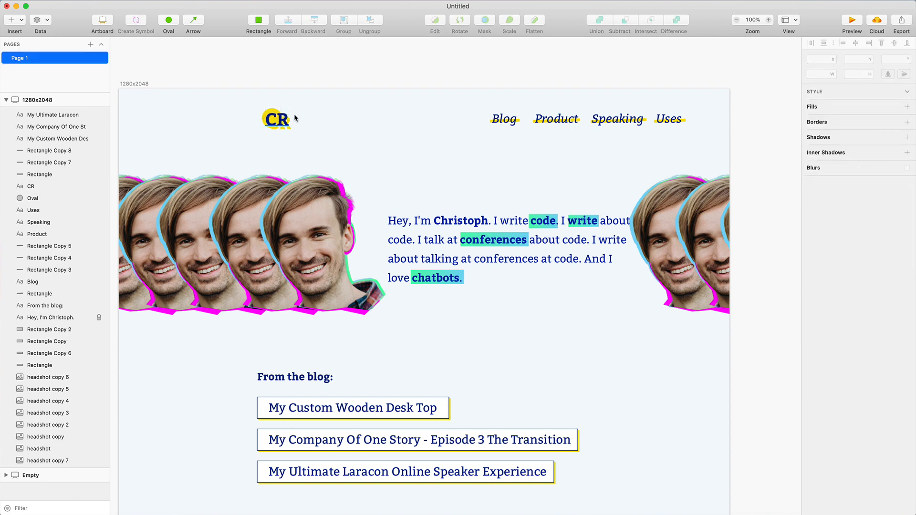
left_click_drag(291, 117, 365, 121)
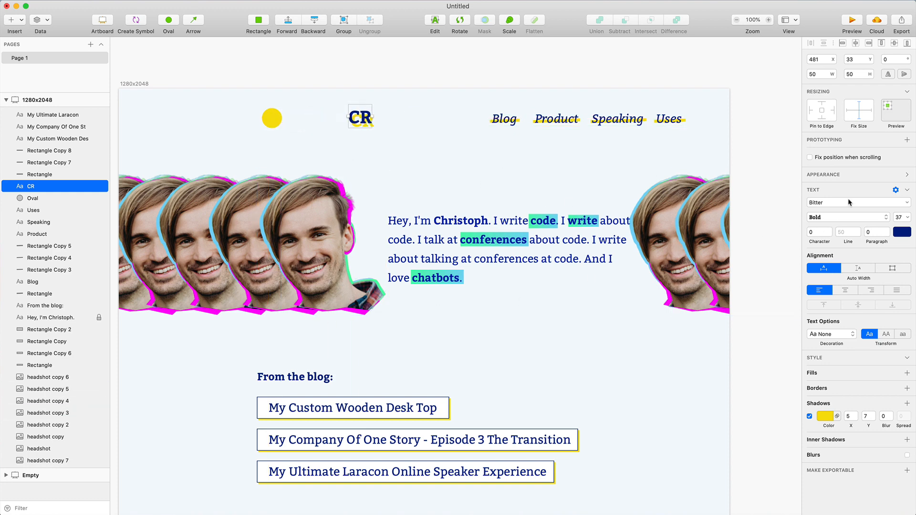
- Restyle the CR logo in Dirty Brush at size 48 without its shadow, placed over a yellow brush-stroke R text instead of the circle
left_click(836, 203)
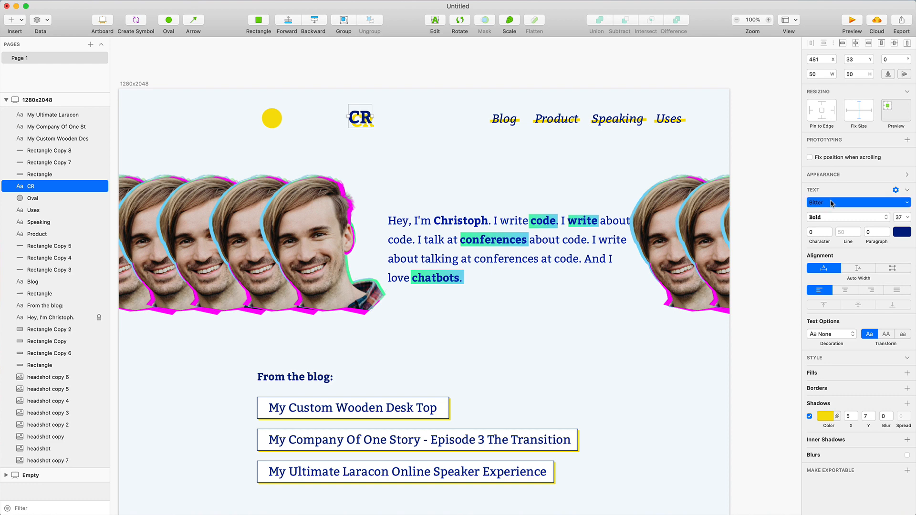
left_click(845, 263)
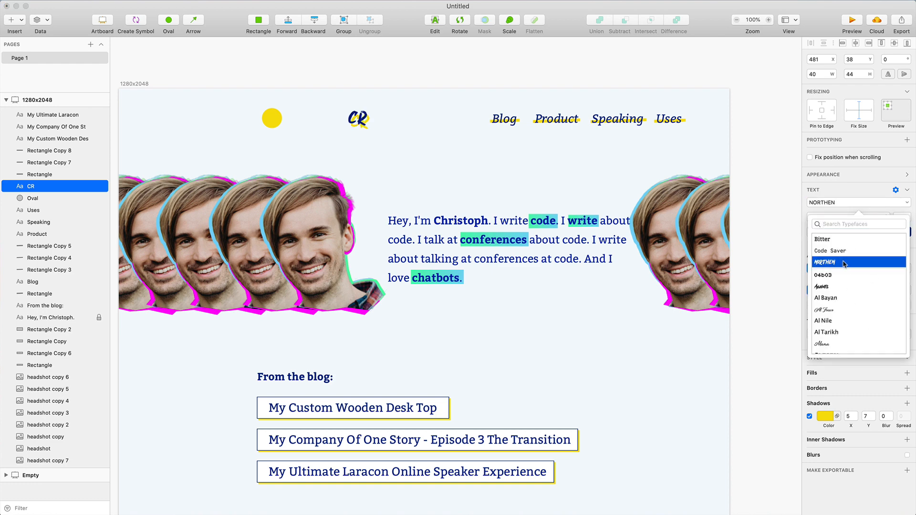
scroll(853, 314, "down", 20)
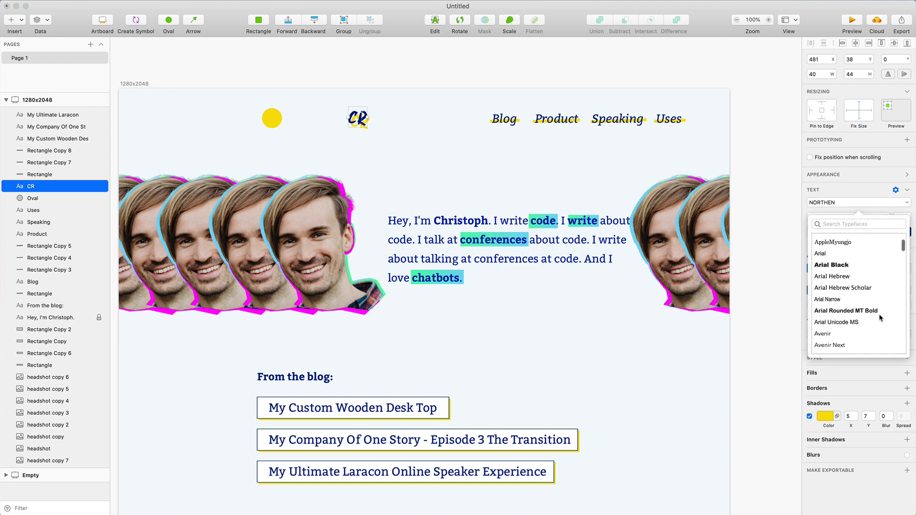
scroll(853, 314, "down", 15)
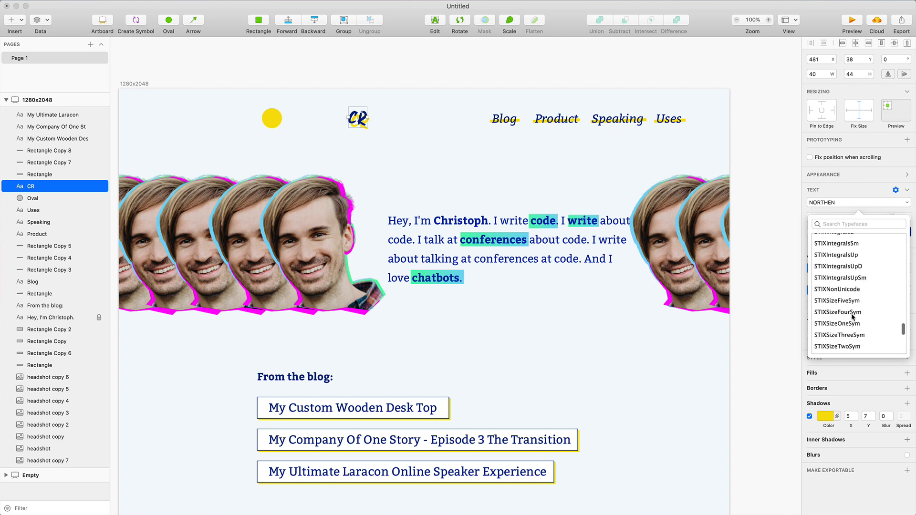
scroll(854, 317, "up", 3)
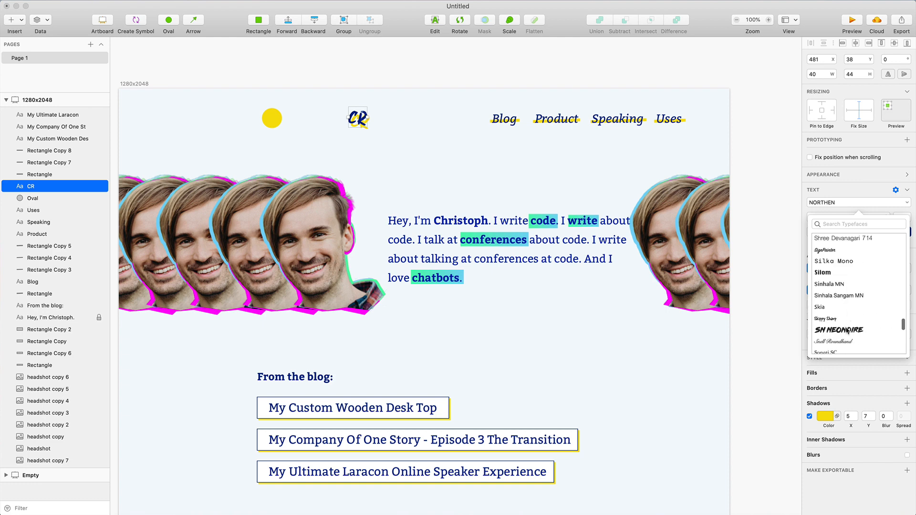
left_click(848, 330)
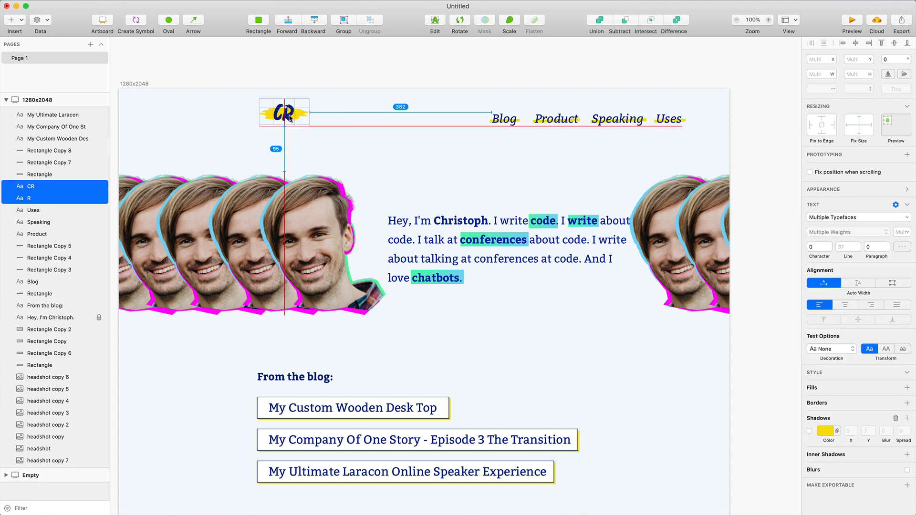
left_click(408, 172)
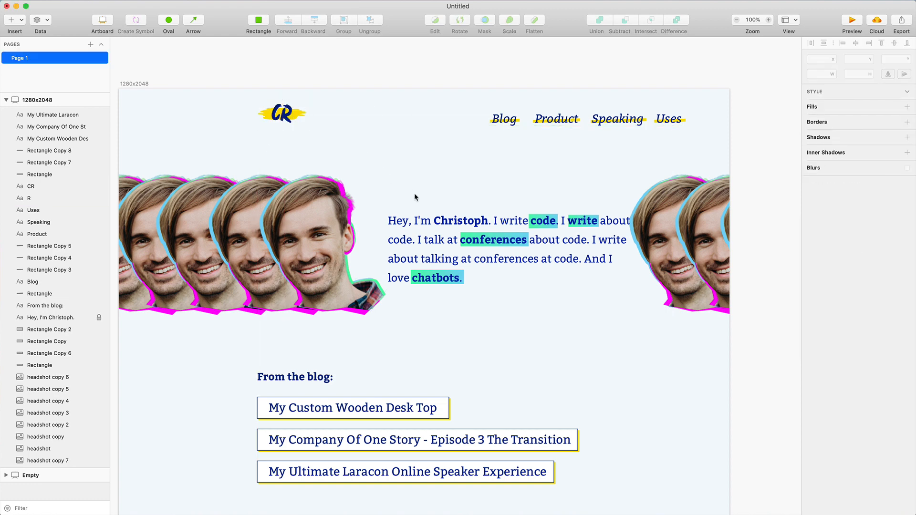
left_click(275, 123)
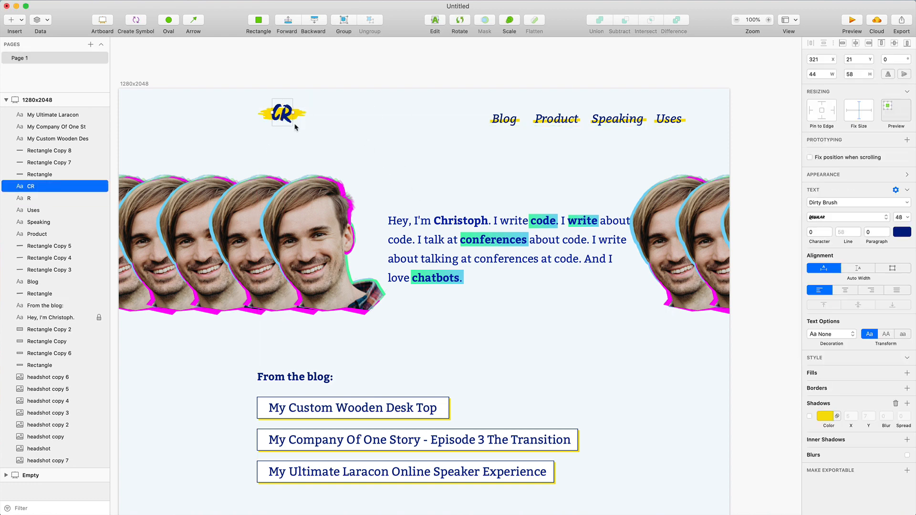
left_click(373, 159)
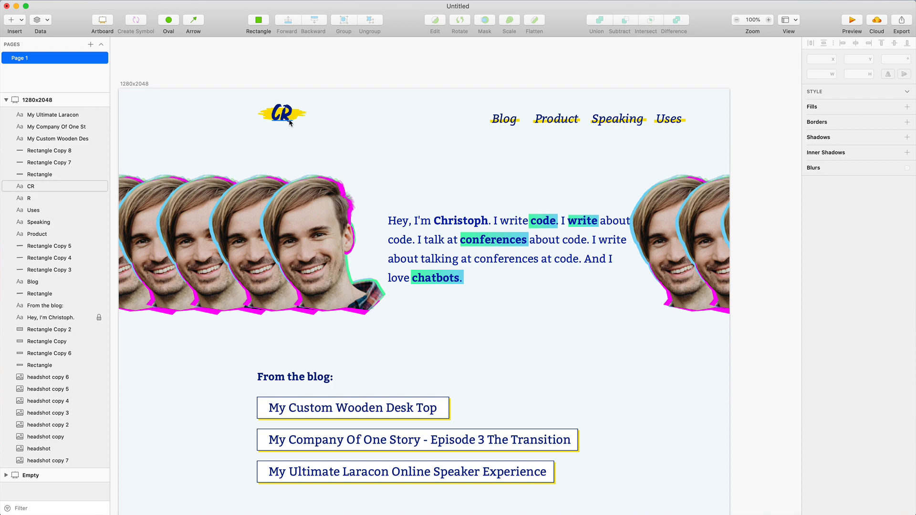
left_click_drag(673, 365, 688, 376)
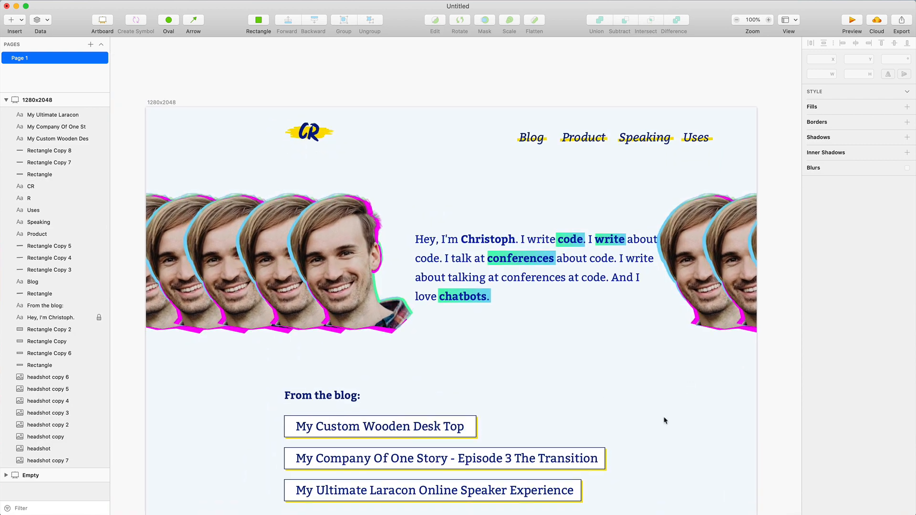
left_click_drag(665, 422, 632, 183)
left_click_drag(548, 378, 584, 412)
scroll(584, 411, "up", 10)
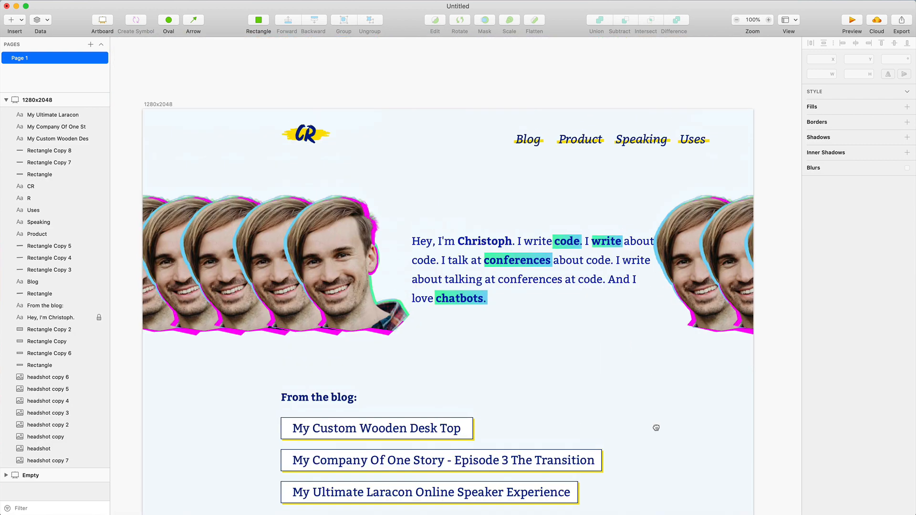
scroll(656, 352, "down", 3)
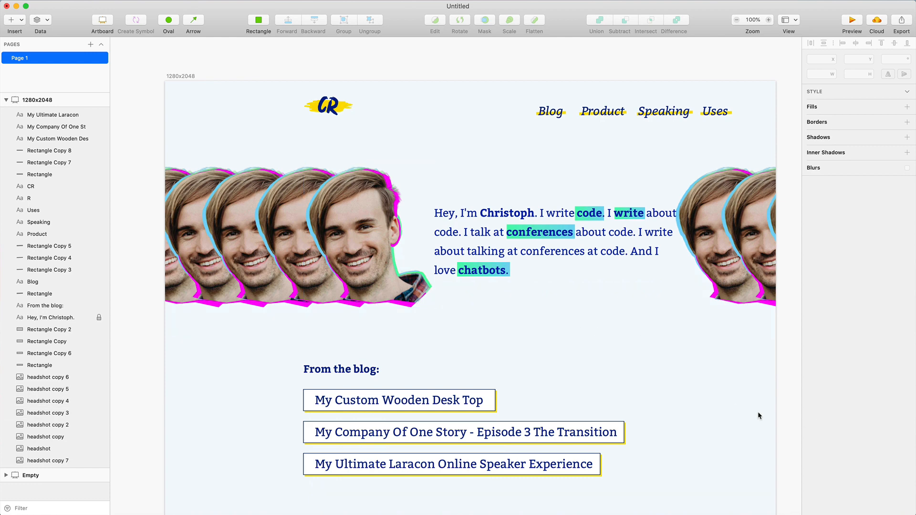